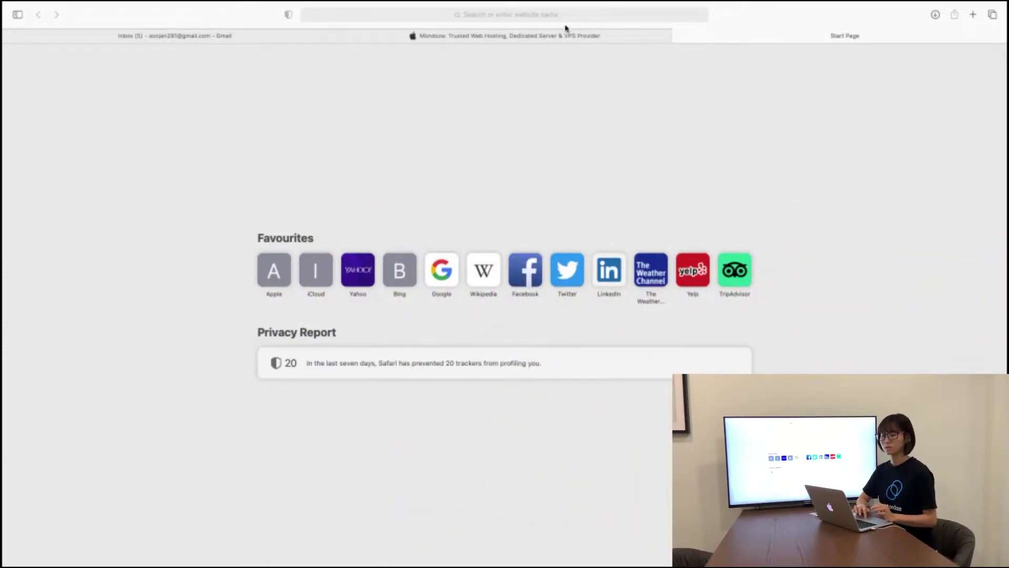
Step: Load the Mondoze homepage at mondoze.com using Safari's Top Hit address suggestion
click(446, 22)
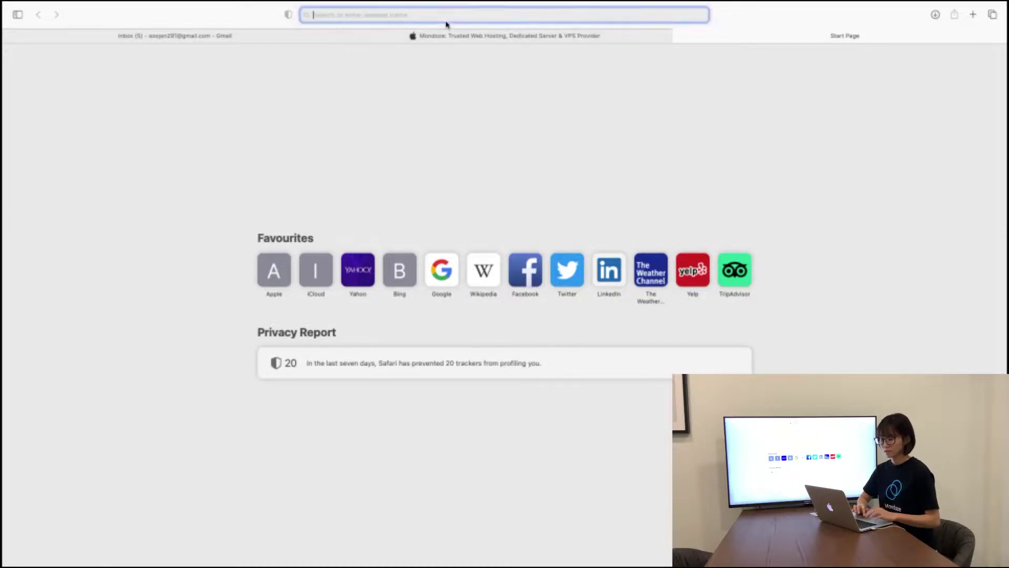
text(www.)
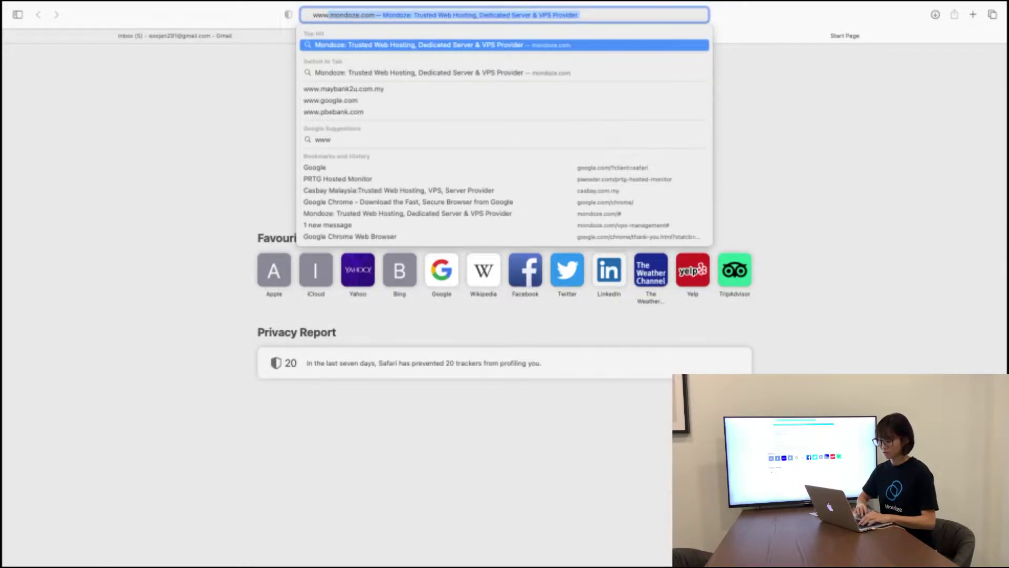
click(400, 45)
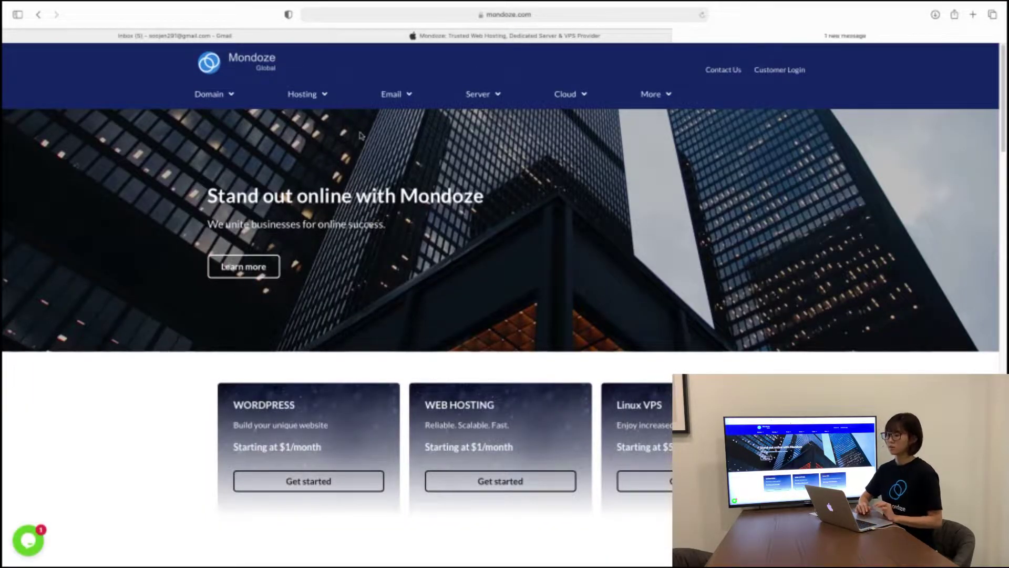
Step: Go to Windows VPS Hosting from the Hosting menu, review the plan cards, and list all plans
click(315, 101)
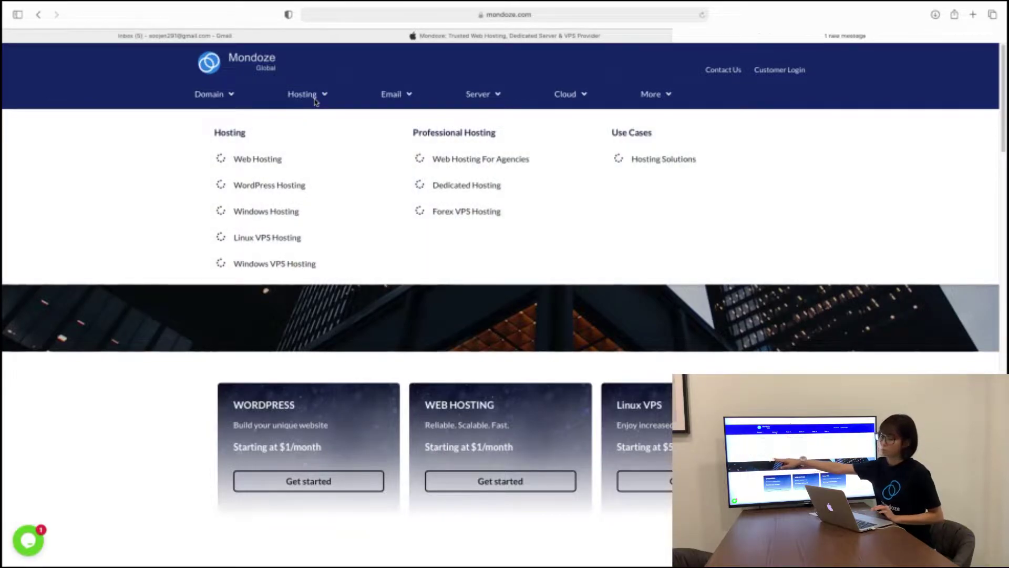
click(291, 265)
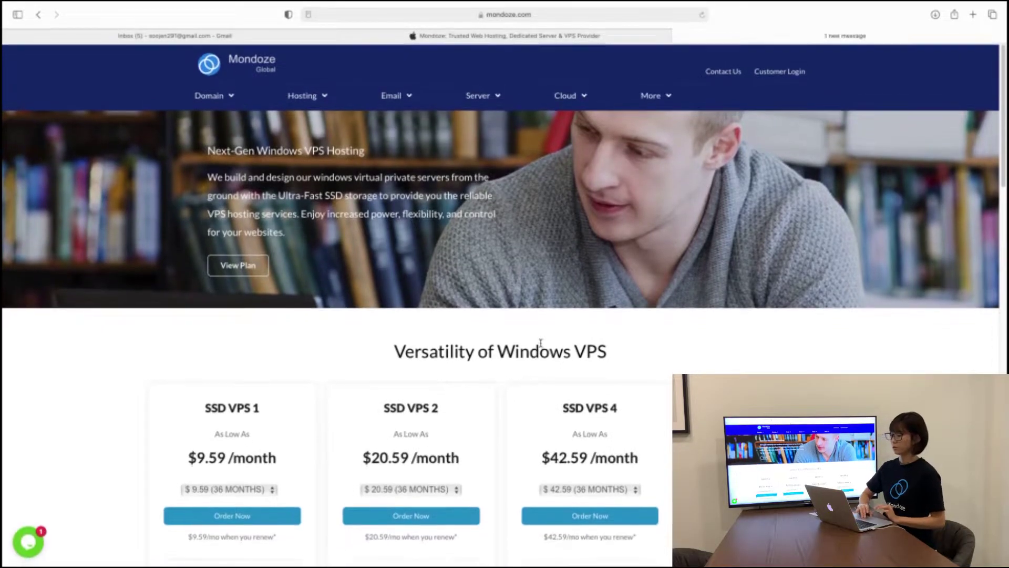
scroll(540, 343, down, 5)
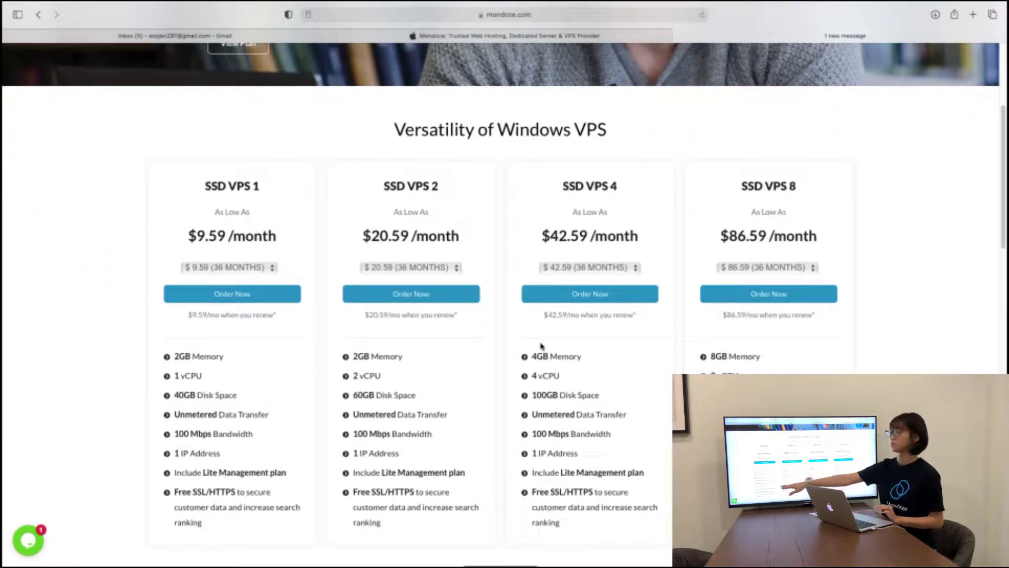
scroll(540, 346, down, 5)
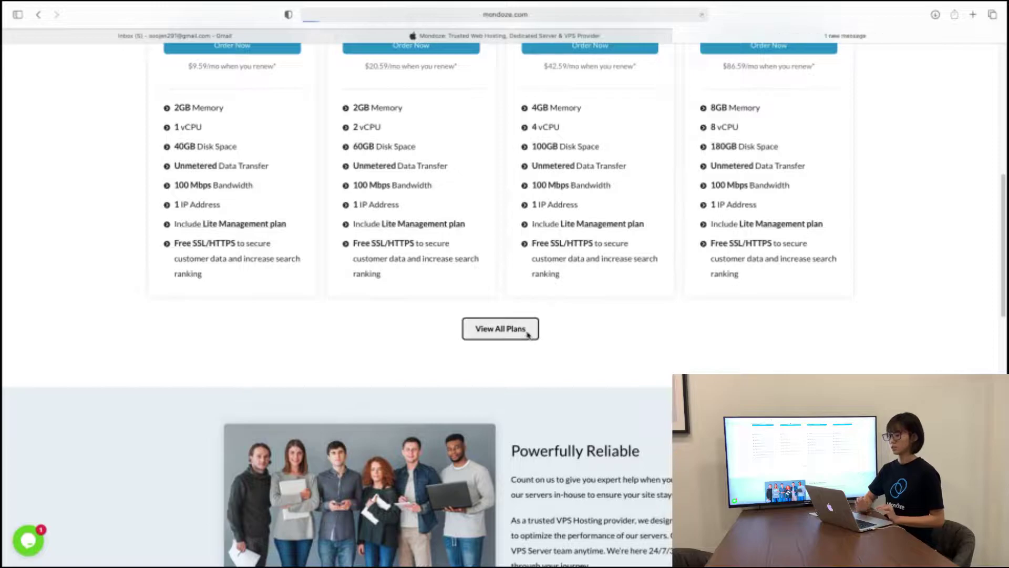
click(528, 335)
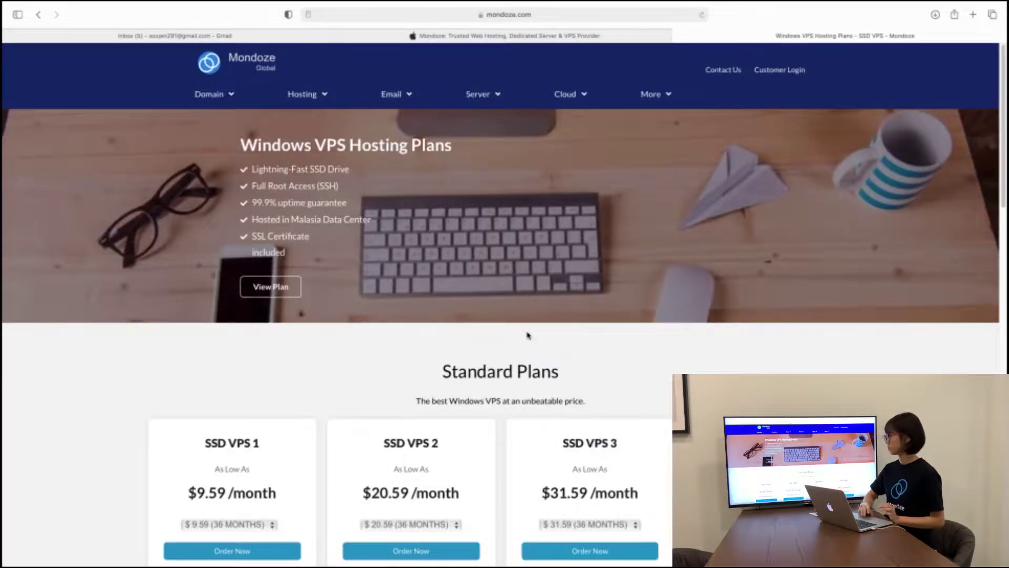
Step: Keep SSD VPS 2 on the 36-month term and order it
scroll(528, 335, down, 10)
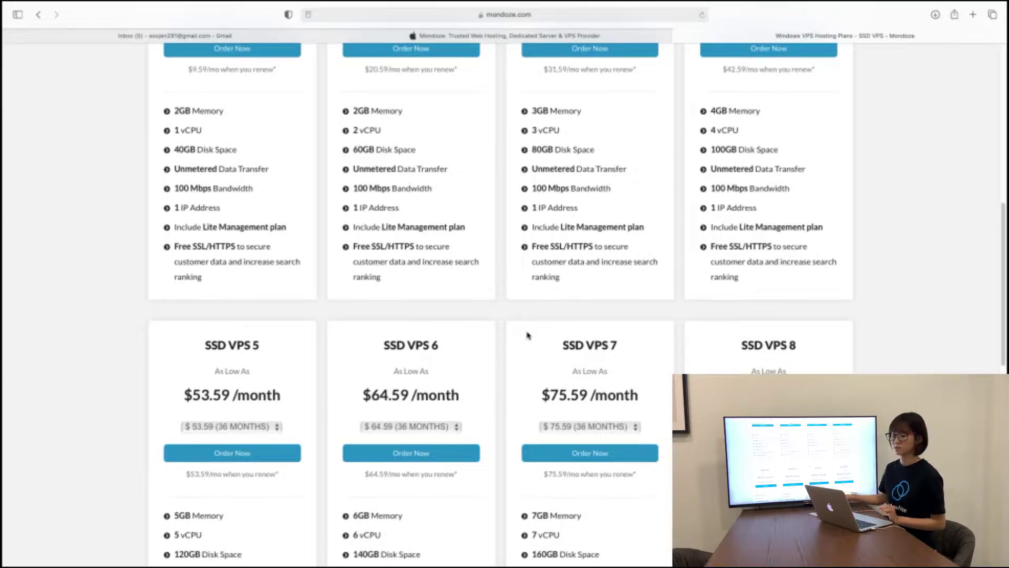
scroll(528, 334, up, 3)
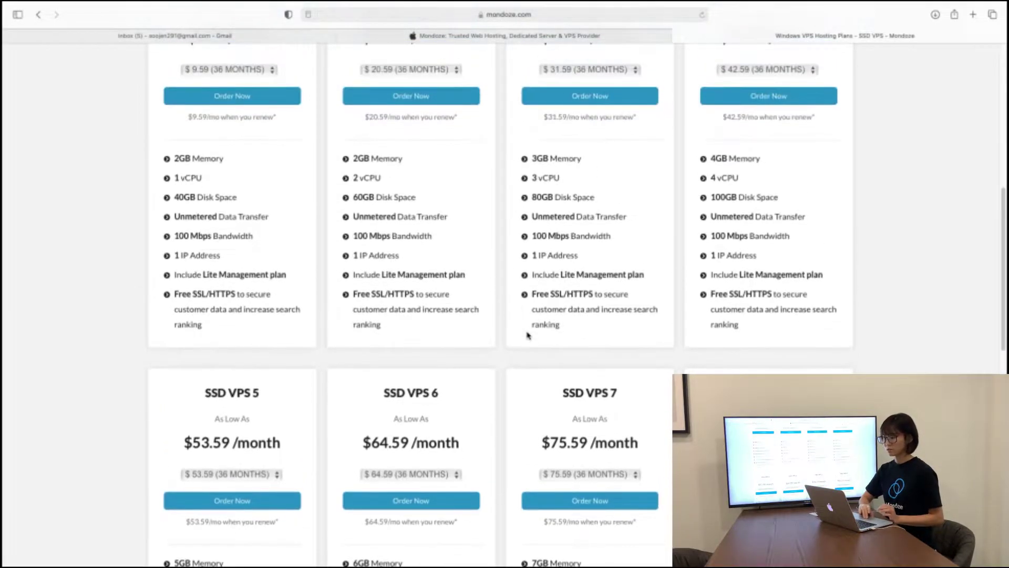
scroll(744, 175, up, 1)
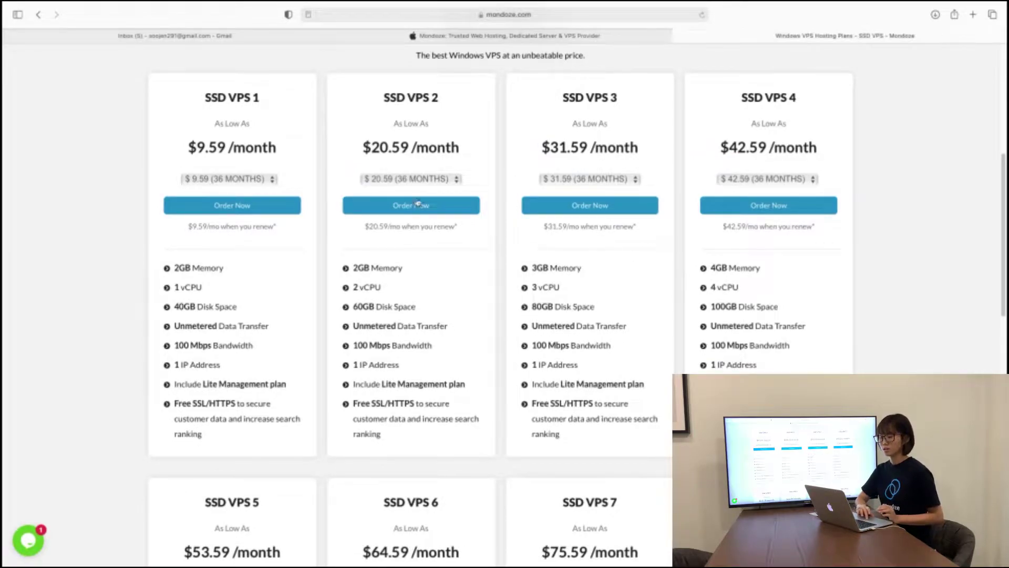
click(410, 178)
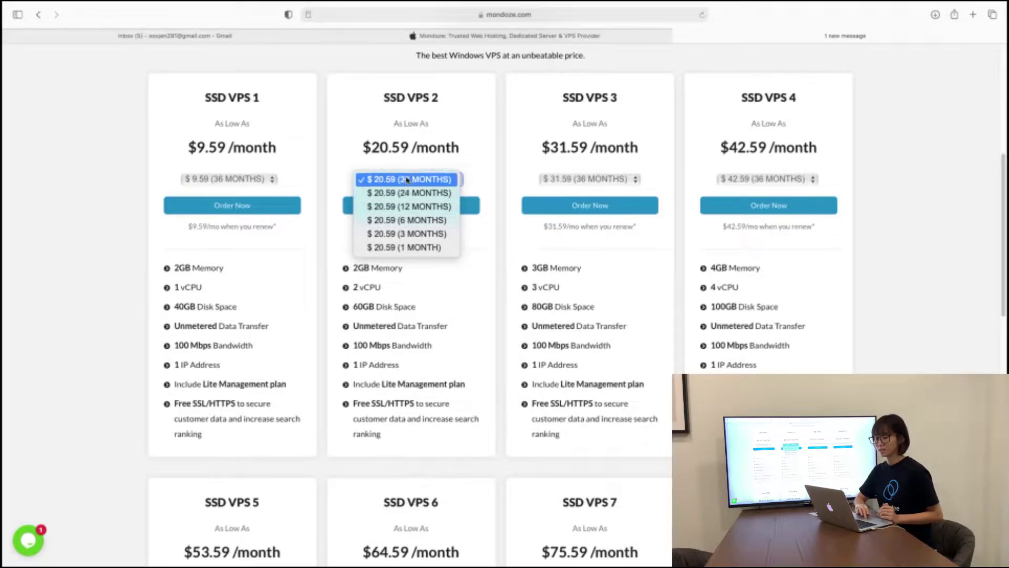
click(407, 179)
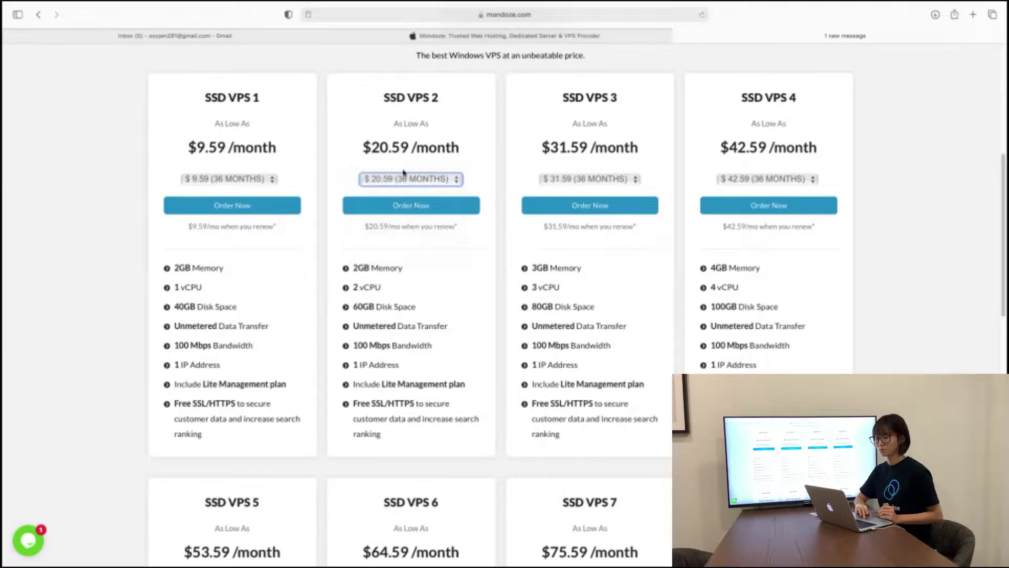
click(409, 209)
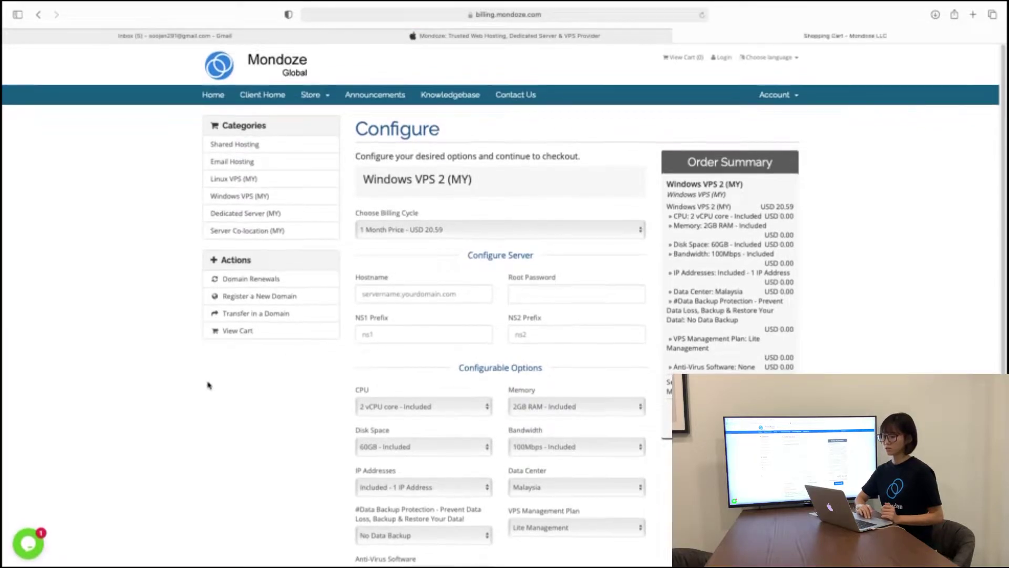
Step: Enter test.mondoze.com as the hostname and fill in a root password
scroll(209, 386, down, 3)
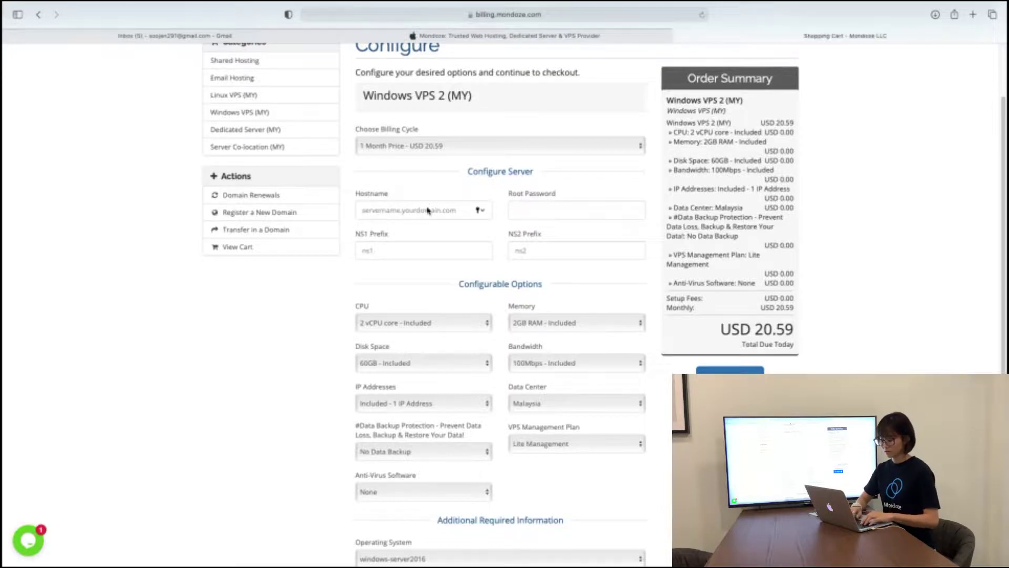
key(BackSpace)
key(BackSpace)
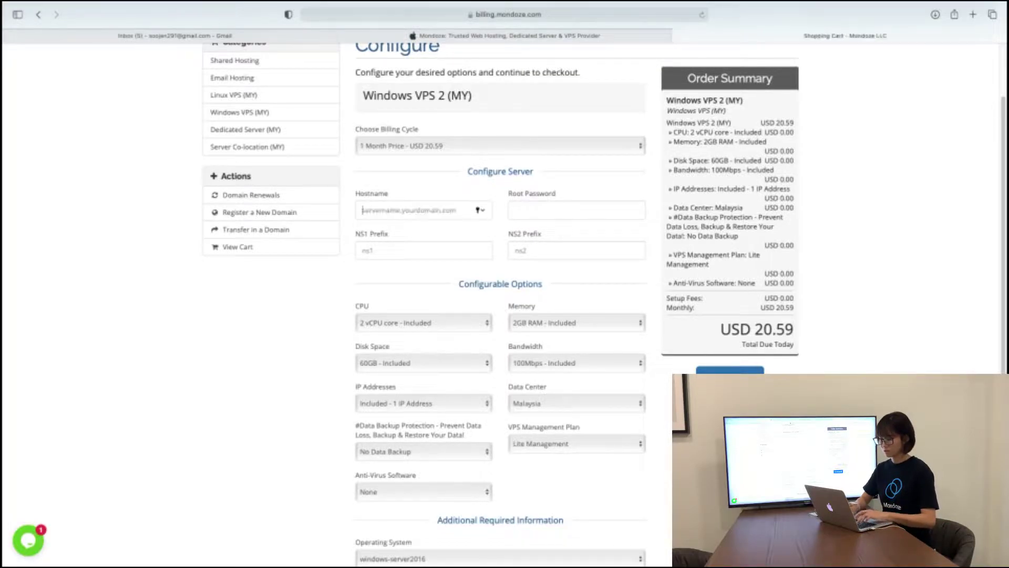
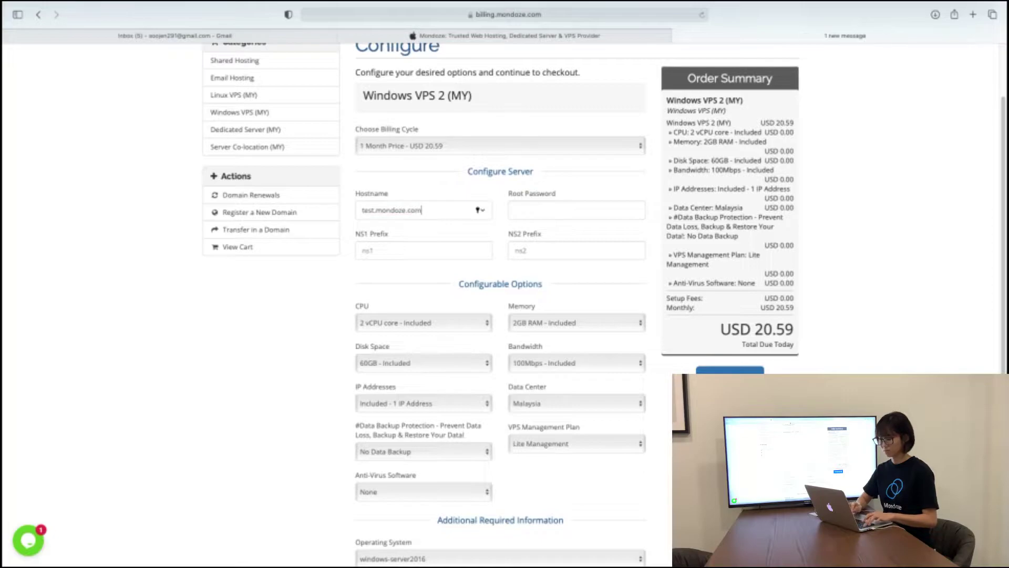
key(Tab)
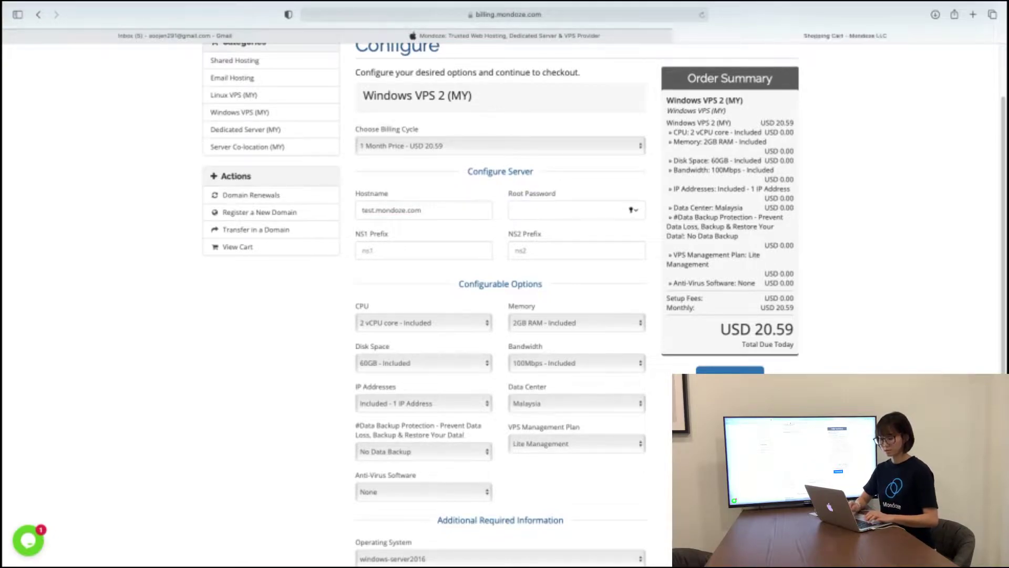
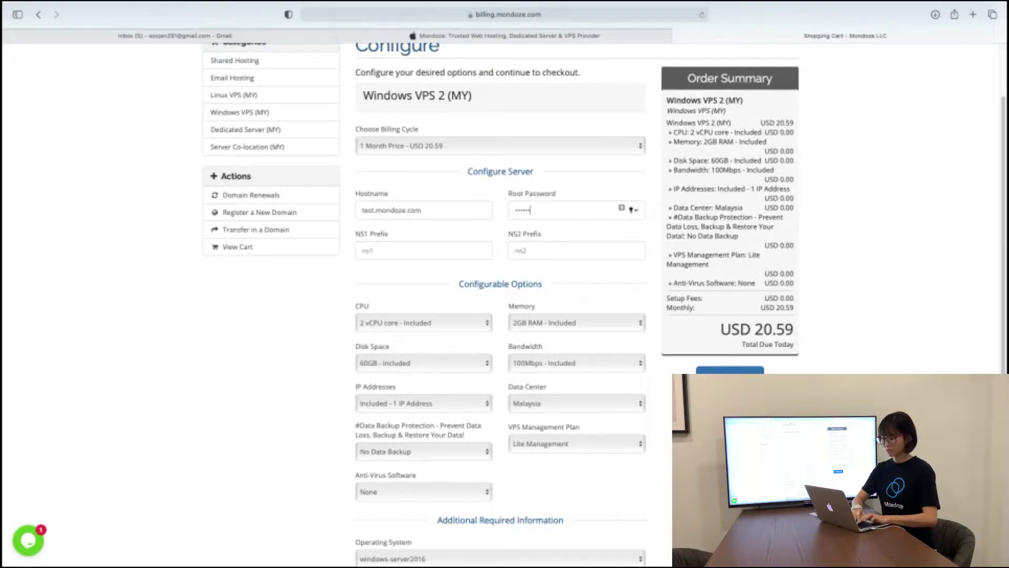
Step: Set the NS1 and NS2 nameserver prefixes to ns1 and ns2
click(392, 254)
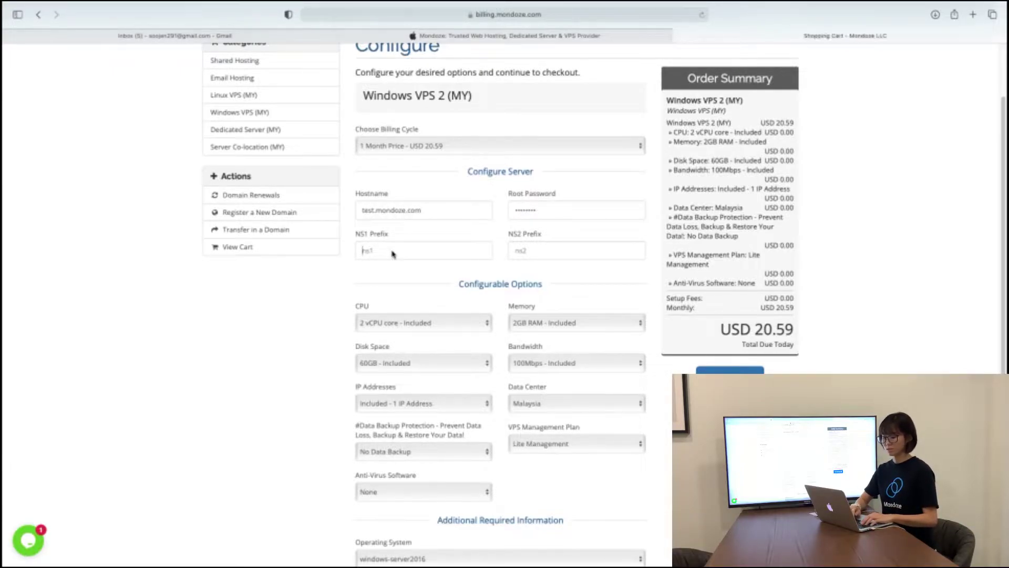
text(NS)
key(BackSpace)
key(BackSpace)
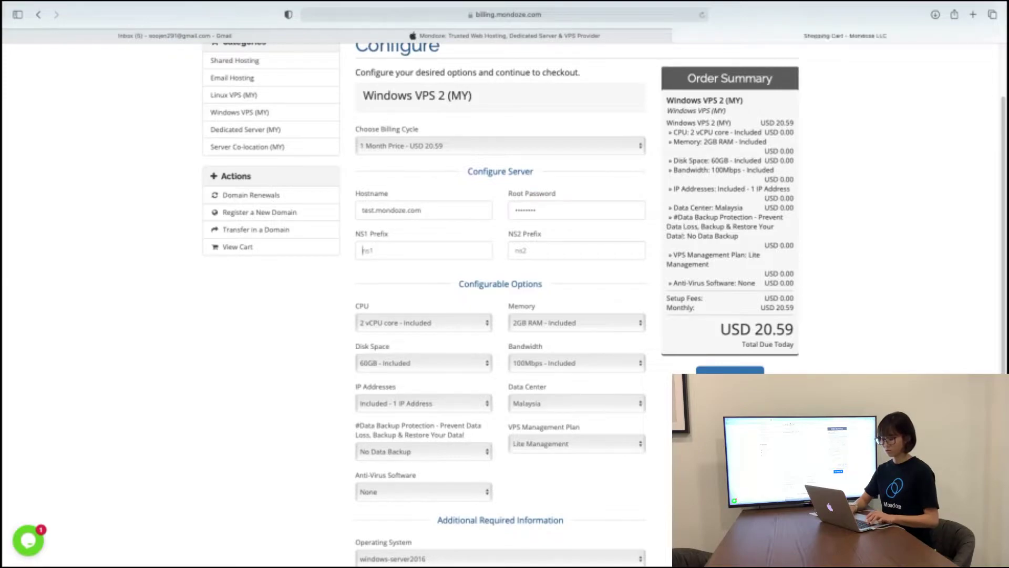
text(ns1)
key(Tab)
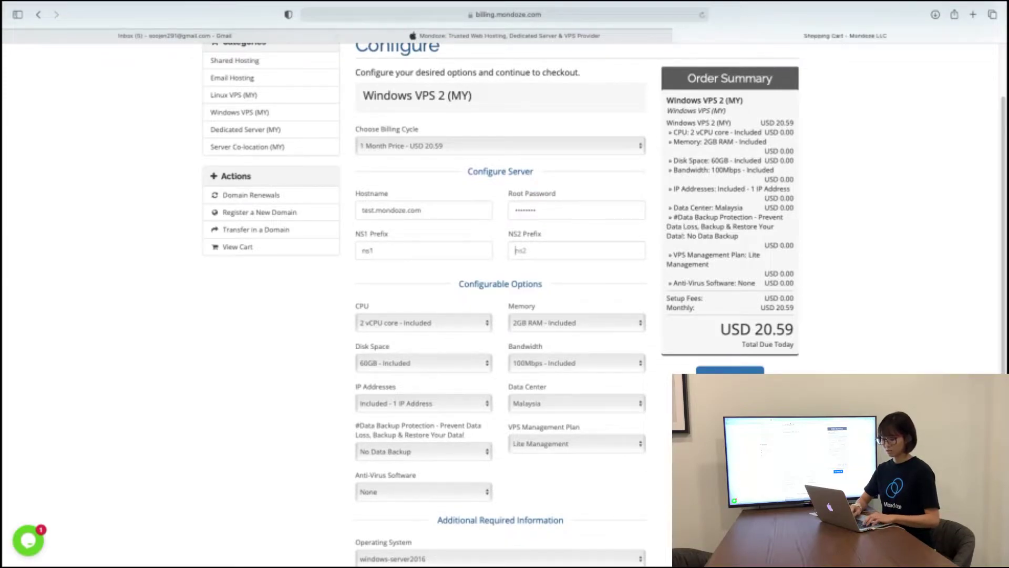
text(ns2)
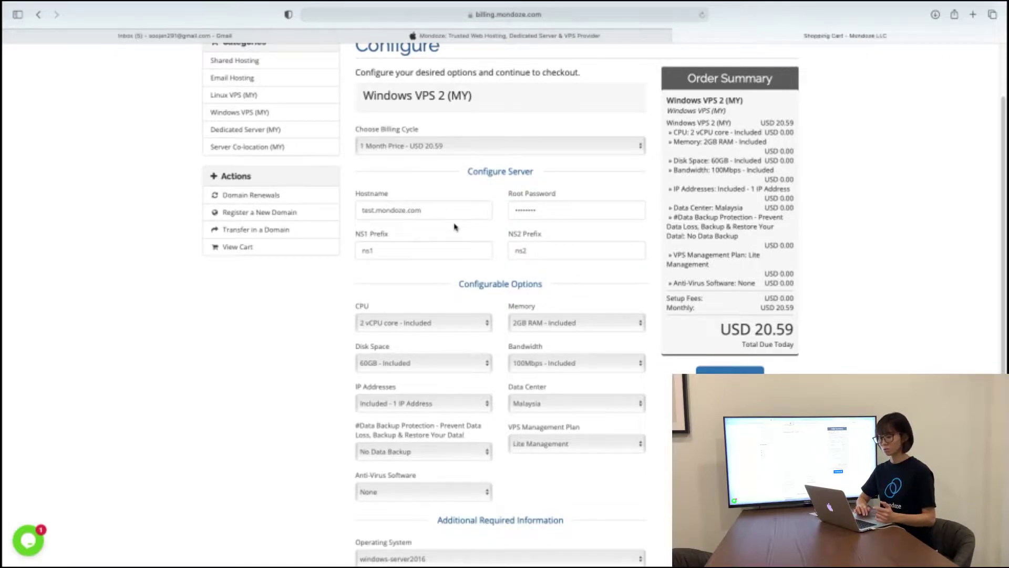
scroll(455, 227, up, 1)
scroll(455, 226, down, 3)
scroll(455, 227, down, 5)
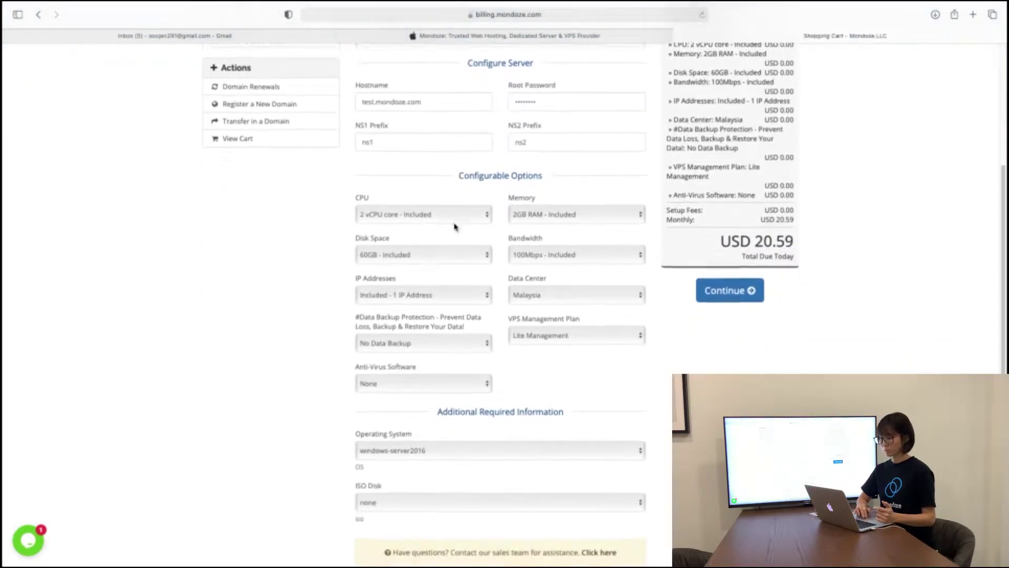
scroll(455, 226, down, 2)
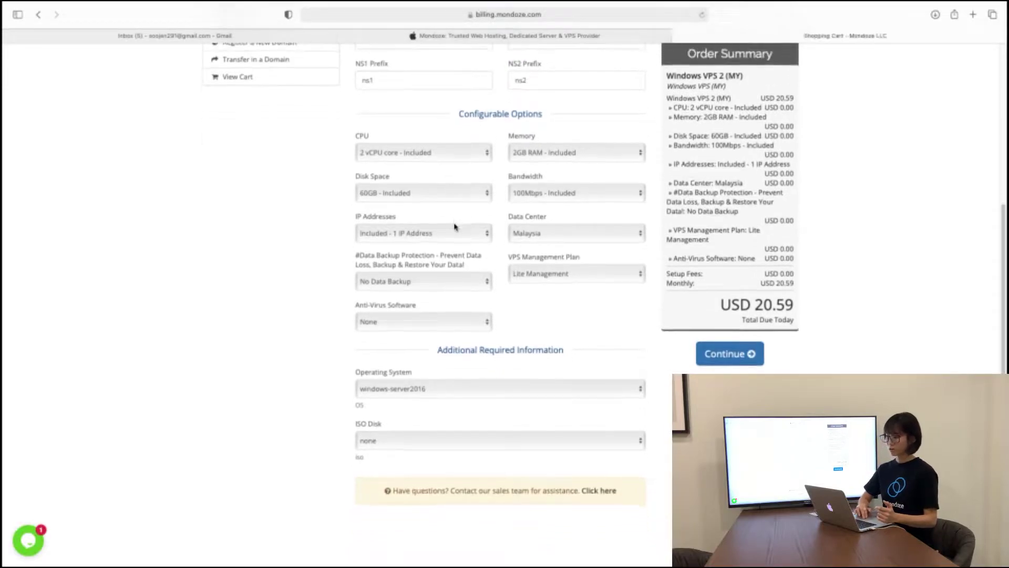
scroll(456, 226, down, 1)
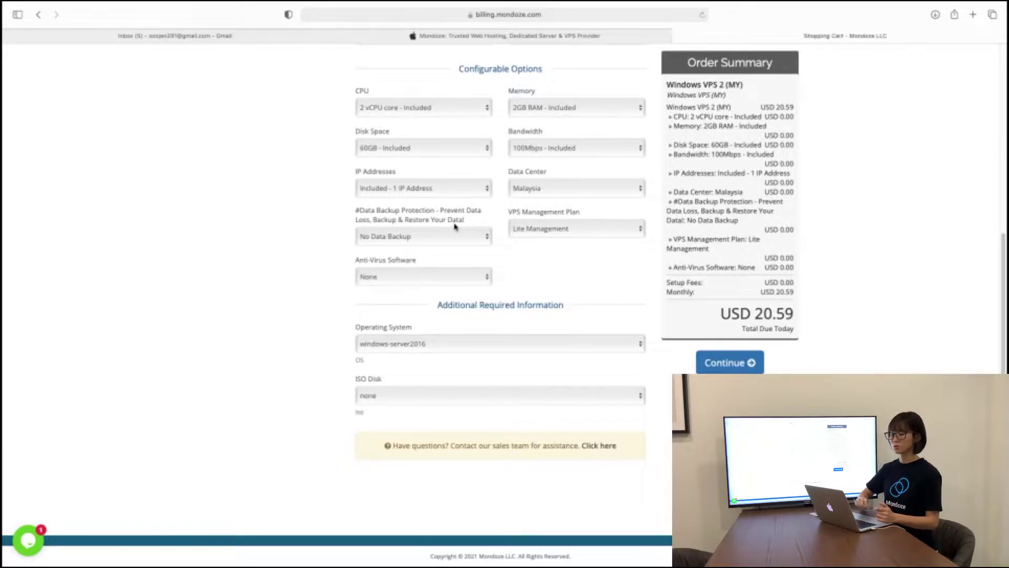
click(455, 194)
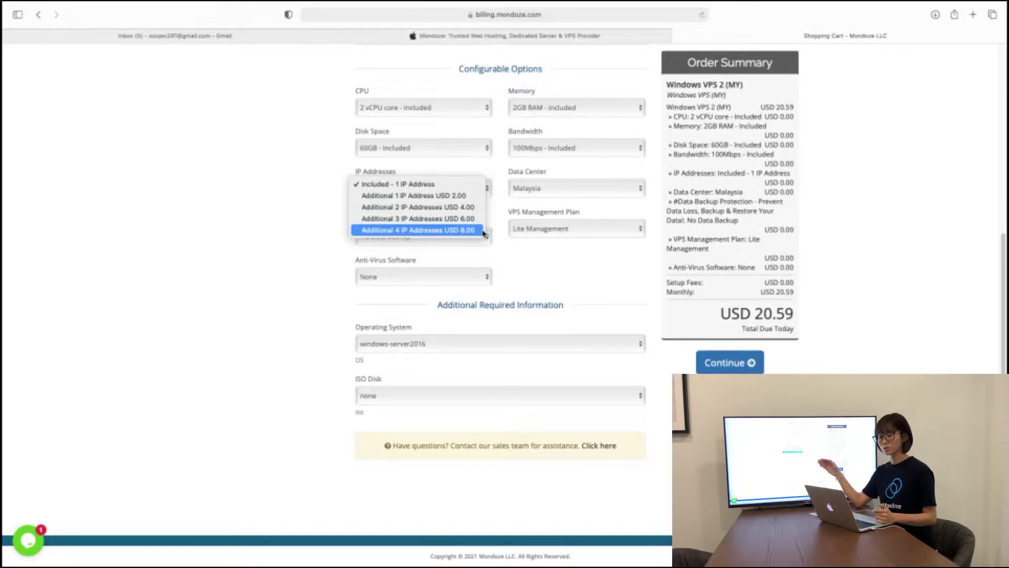
click(536, 193)
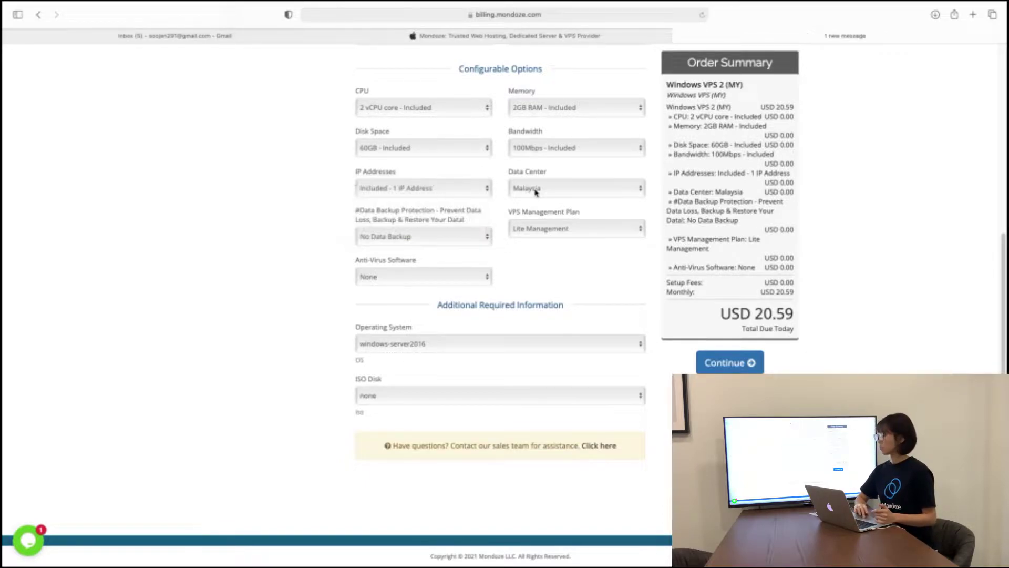
click(566, 191)
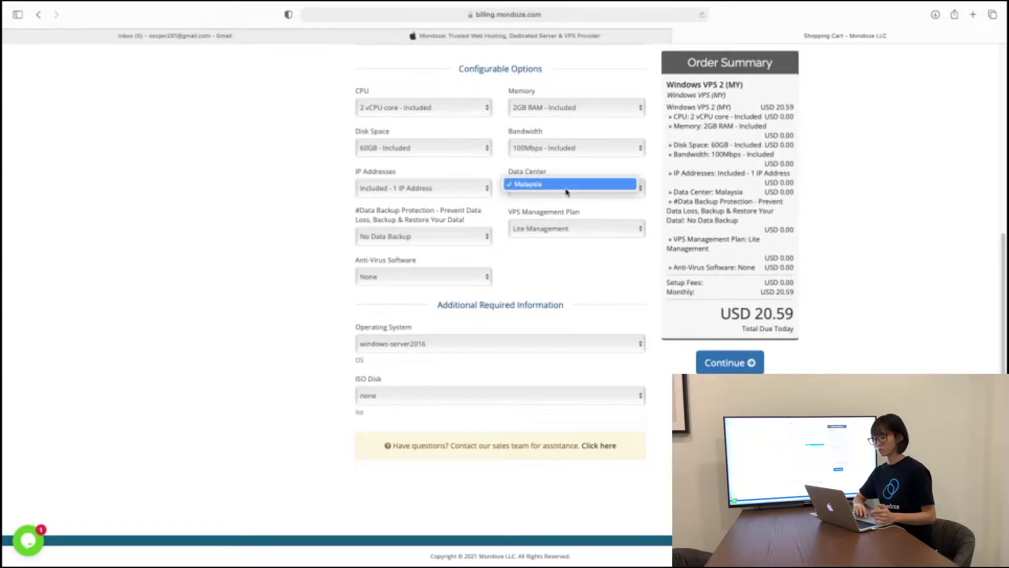
click(567, 188)
scroll(531, 212, up, 1)
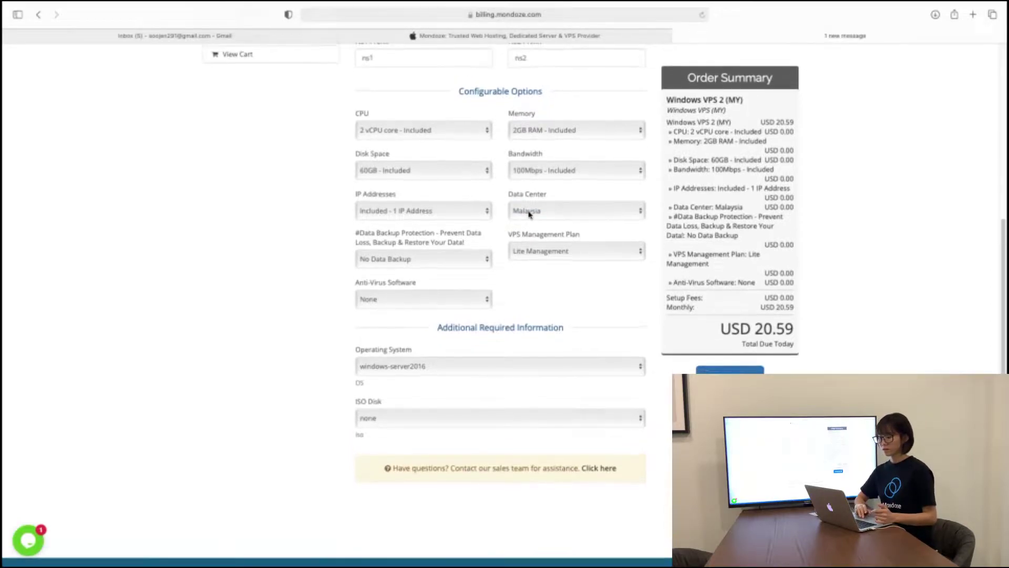
click(456, 265)
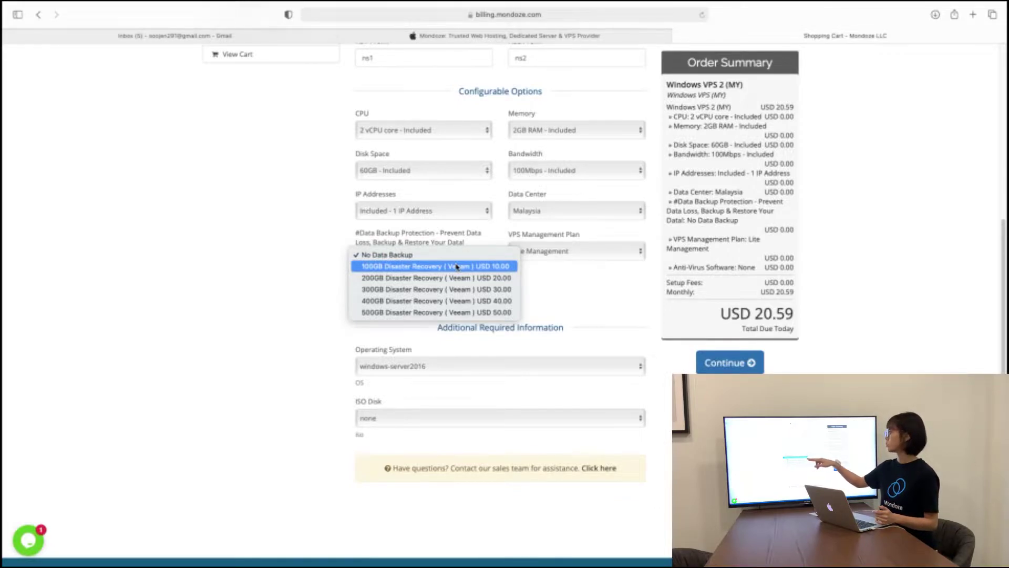
click(568, 280)
click(568, 255)
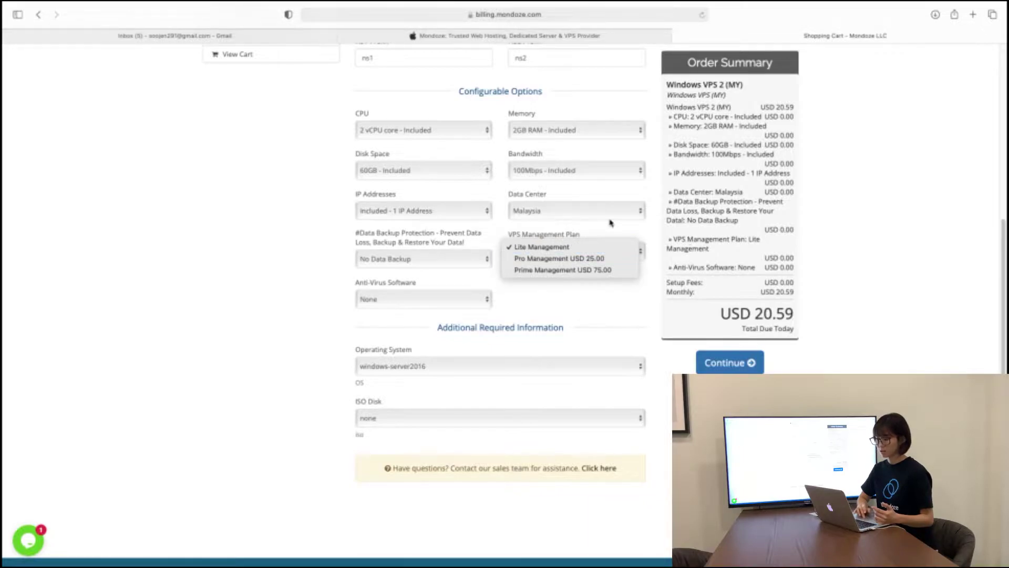
click(532, 41)
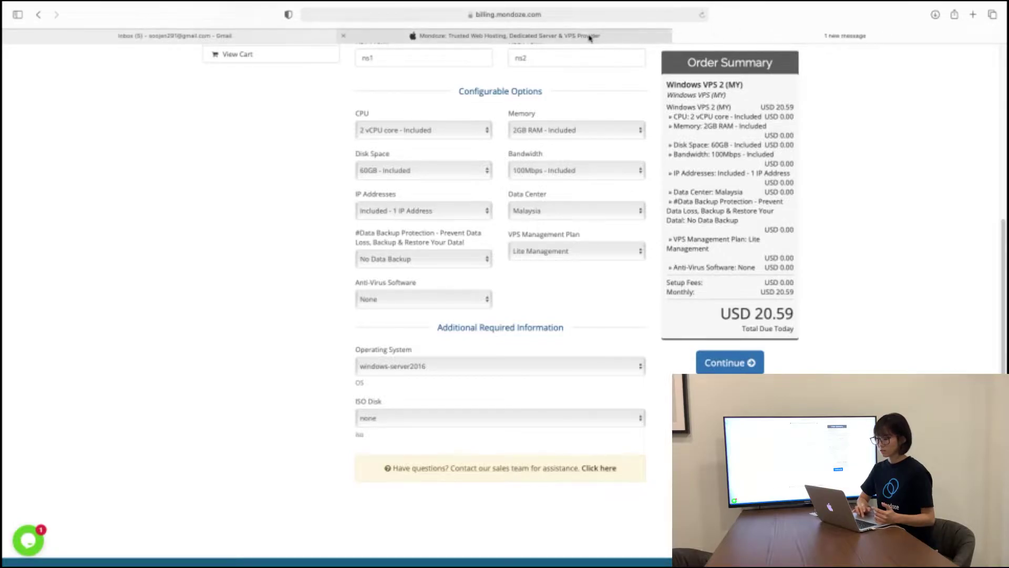
key(super+bracketleft)
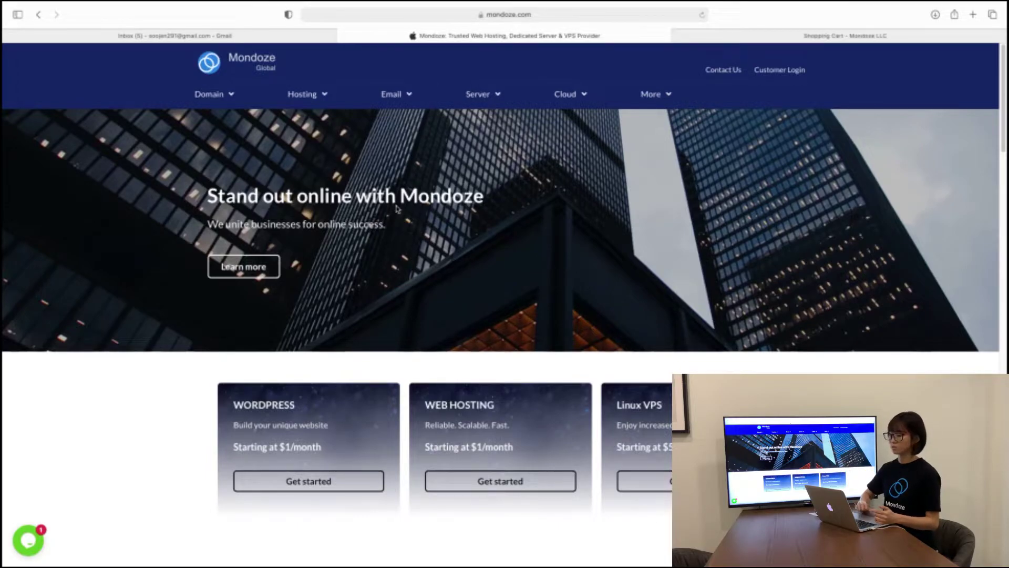
Step: Compare the Lite, Pro and Prime plans on Server > VPS Management, then return to the order form
click(492, 95)
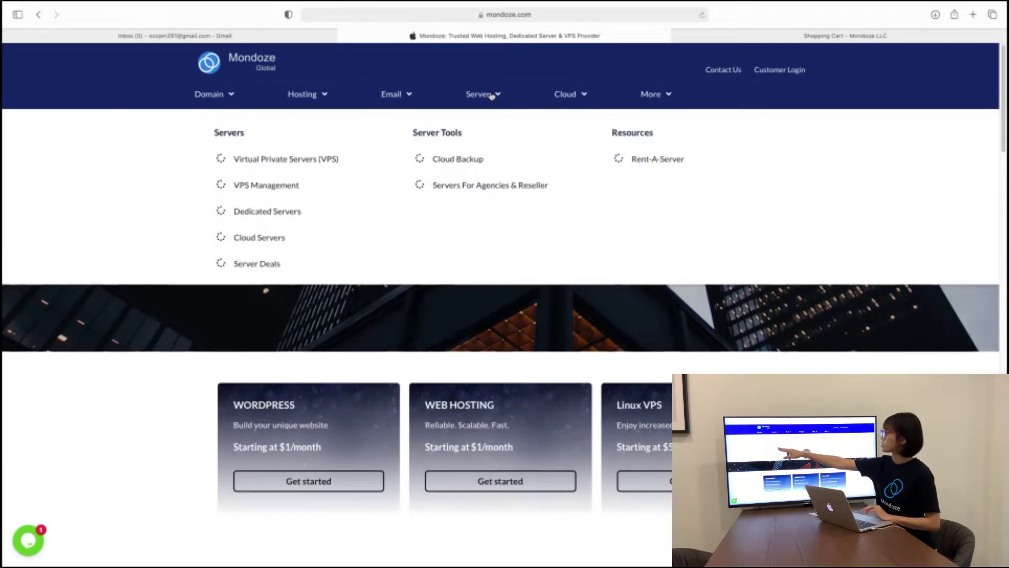
click(289, 186)
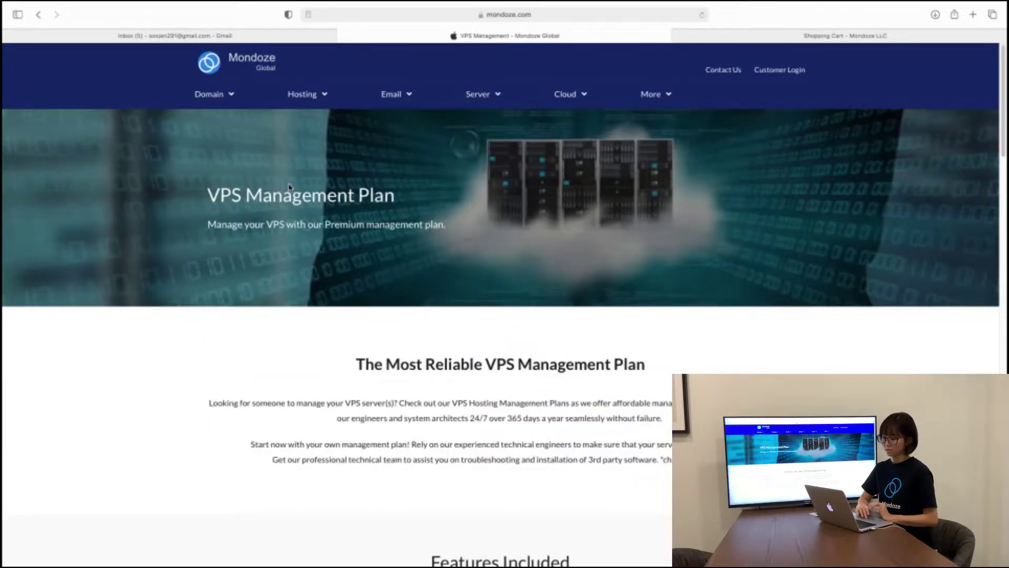
scroll(486, 301, down, 1)
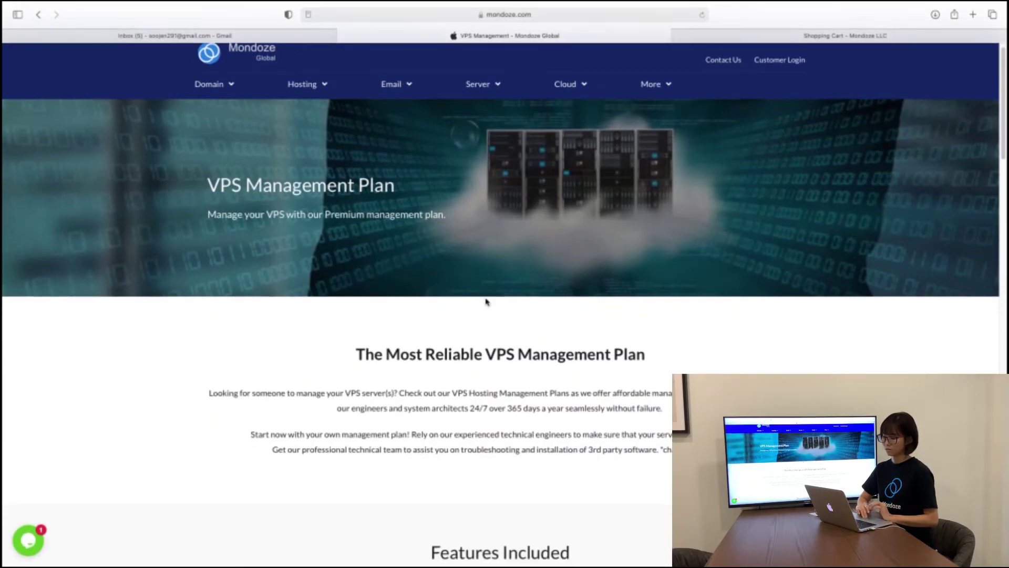
scroll(487, 301, down, 5)
scroll(487, 301, down, 10)
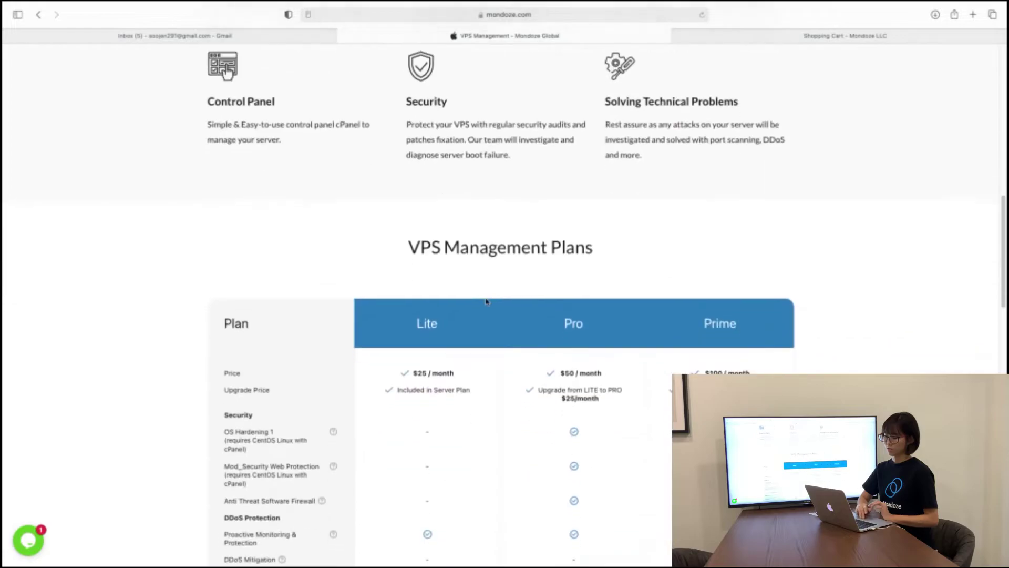
scroll(486, 301, down, 3)
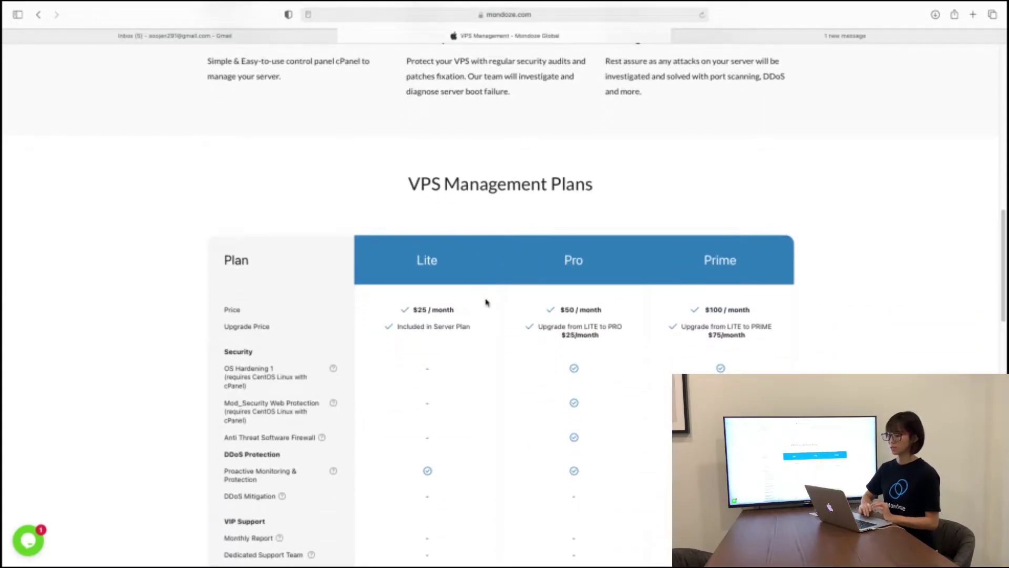
scroll(486, 301, down, 5)
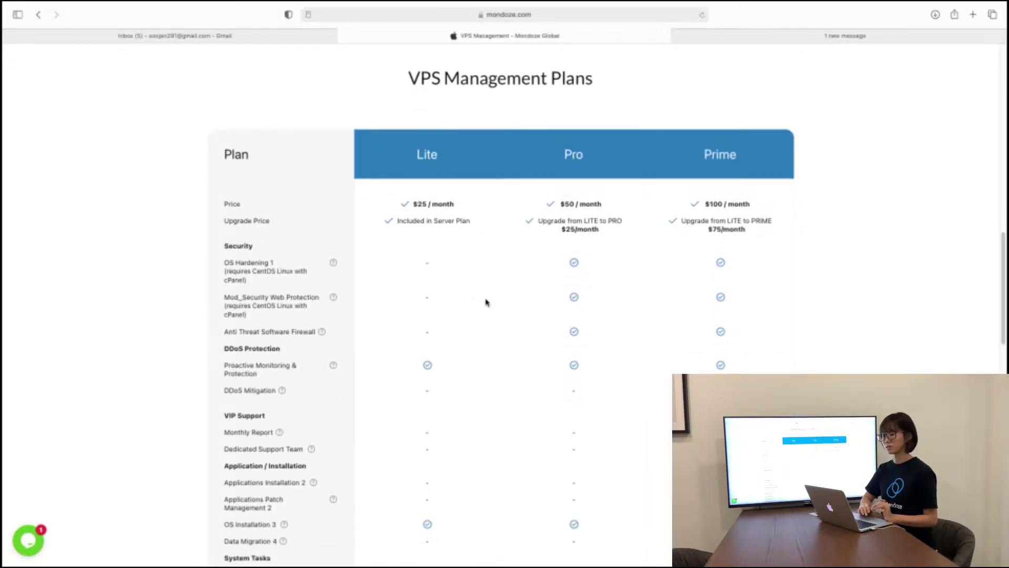
click(830, 41)
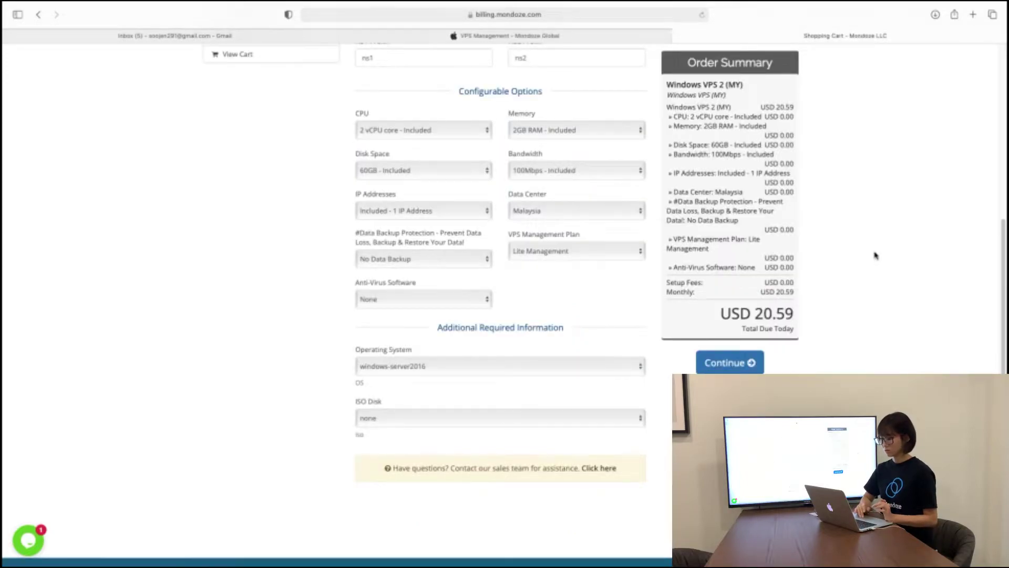
Step: Keep Anti-Virus at None and the operating system at windows-server2016
scroll(876, 257, down, 1)
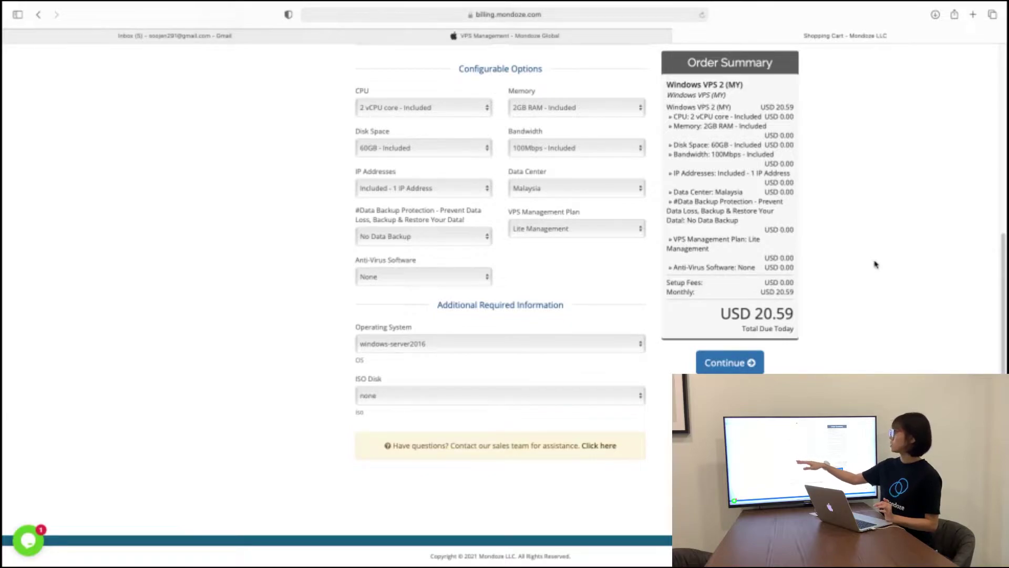
click(469, 279)
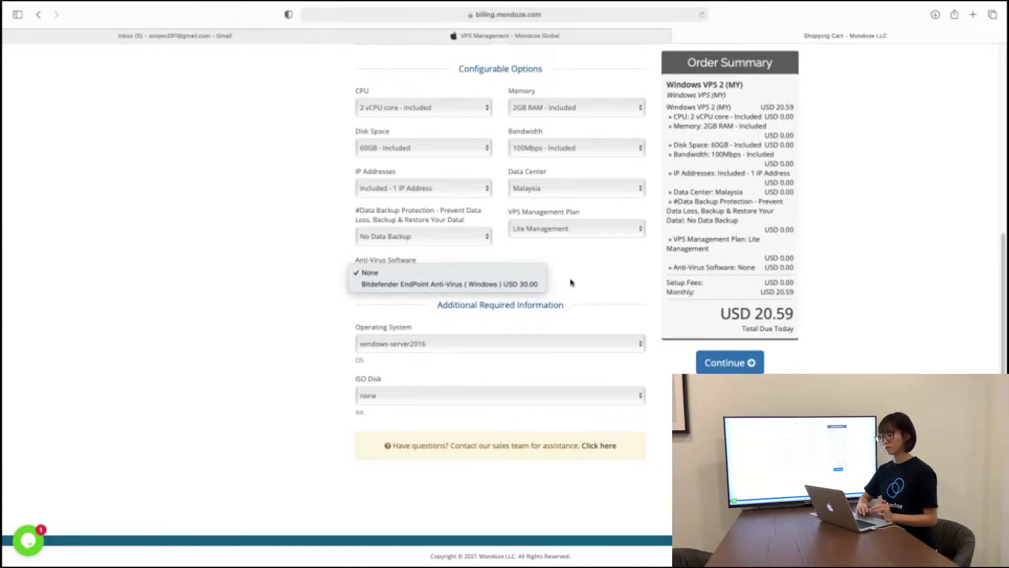
click(572, 282)
scroll(572, 283, up, 2)
scroll(572, 283, down, 2)
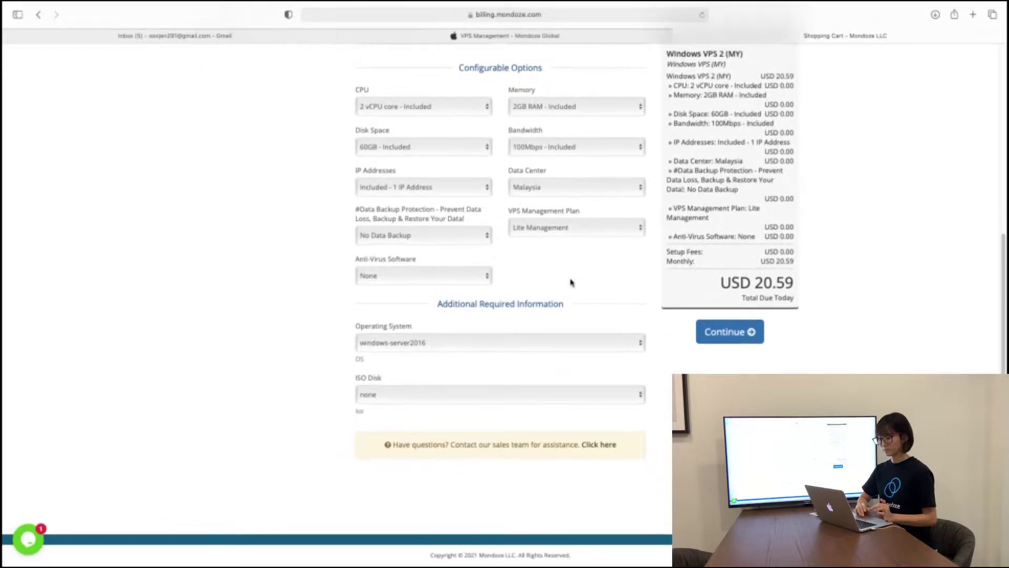
click(462, 343)
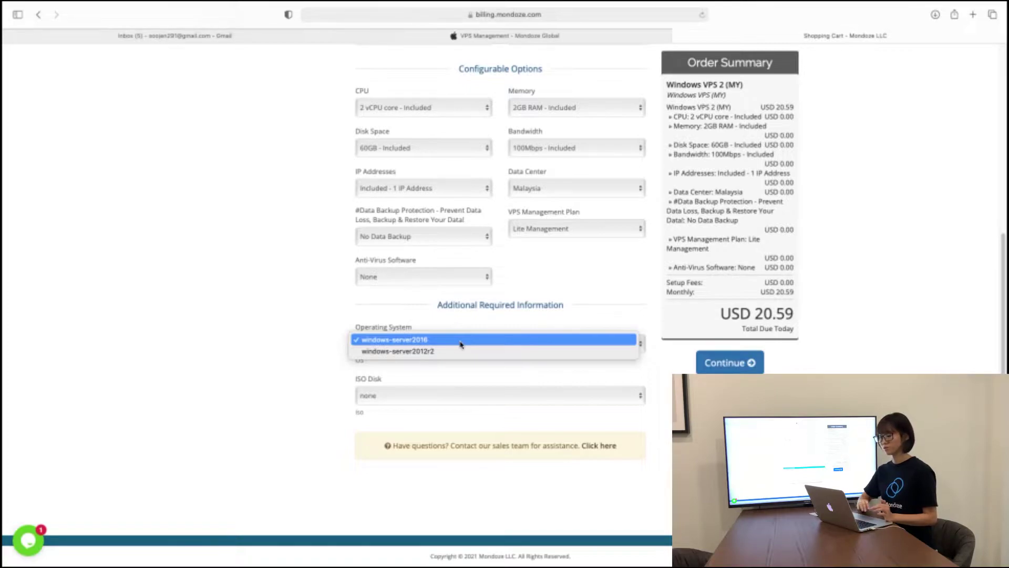
click(428, 399)
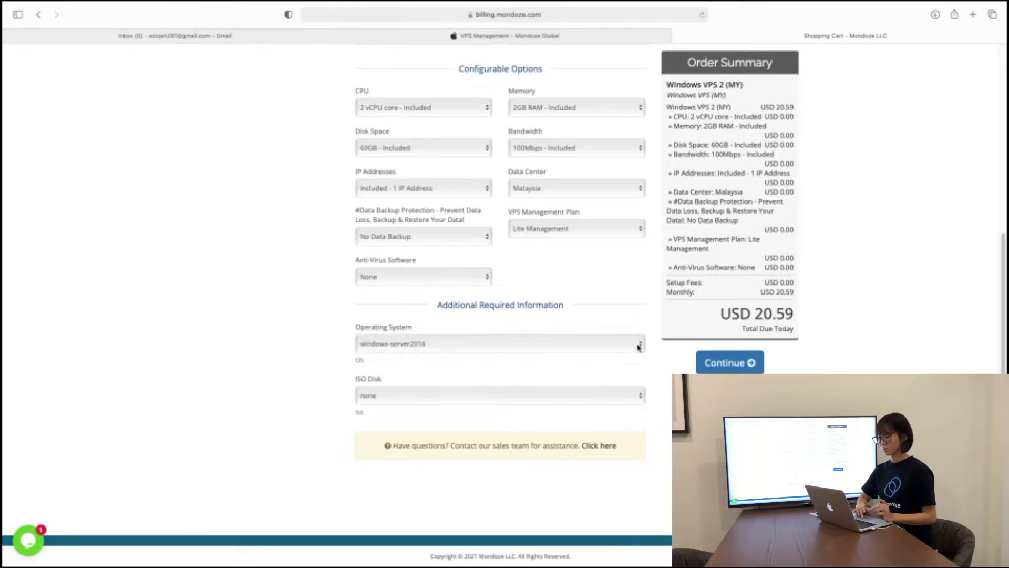
Step: Submit the Windows VPS 2 configuration to the cart
scroll(656, 250, up, 4)
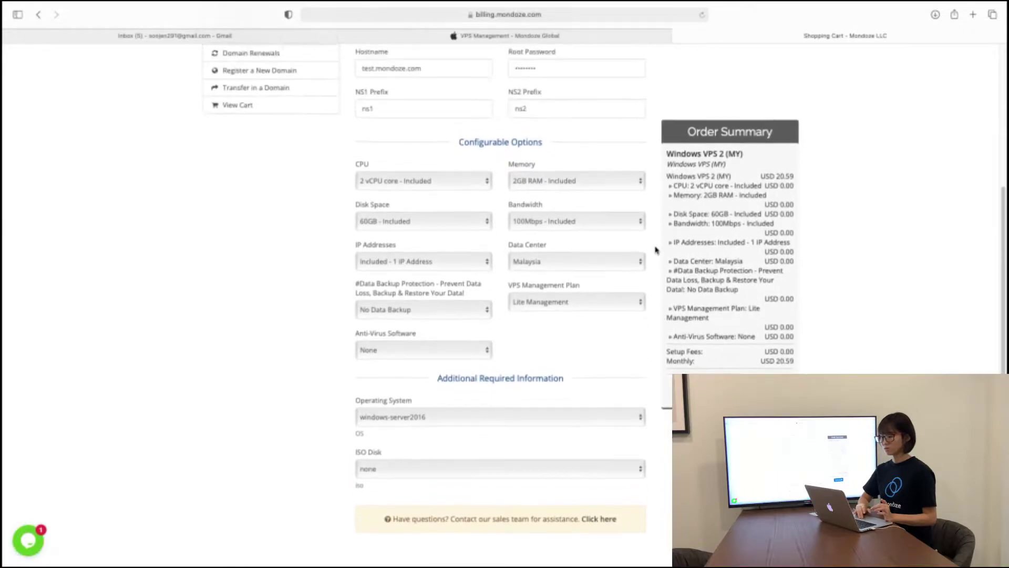
scroll(655, 250, up, 1)
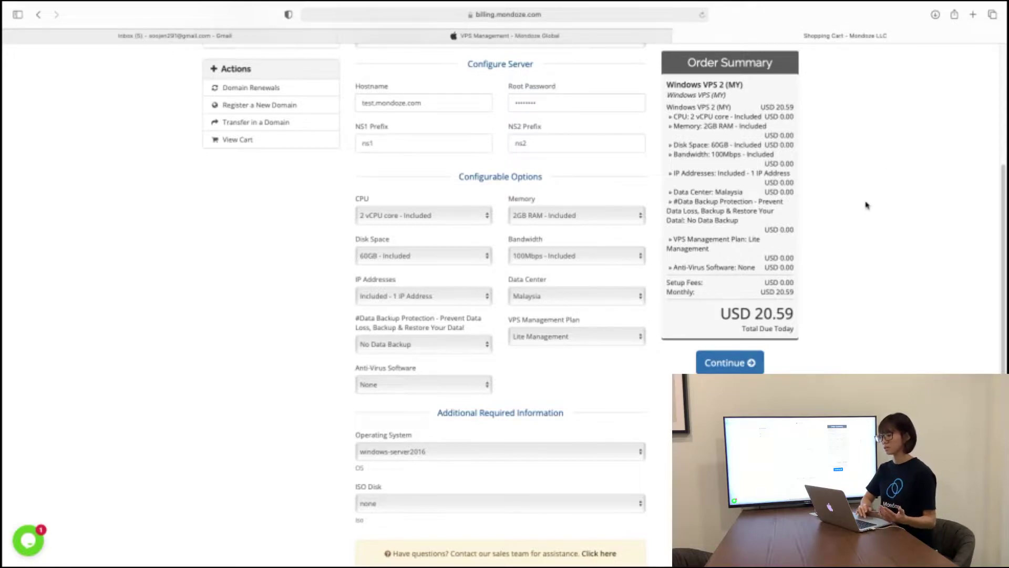
scroll(851, 291, down, 1)
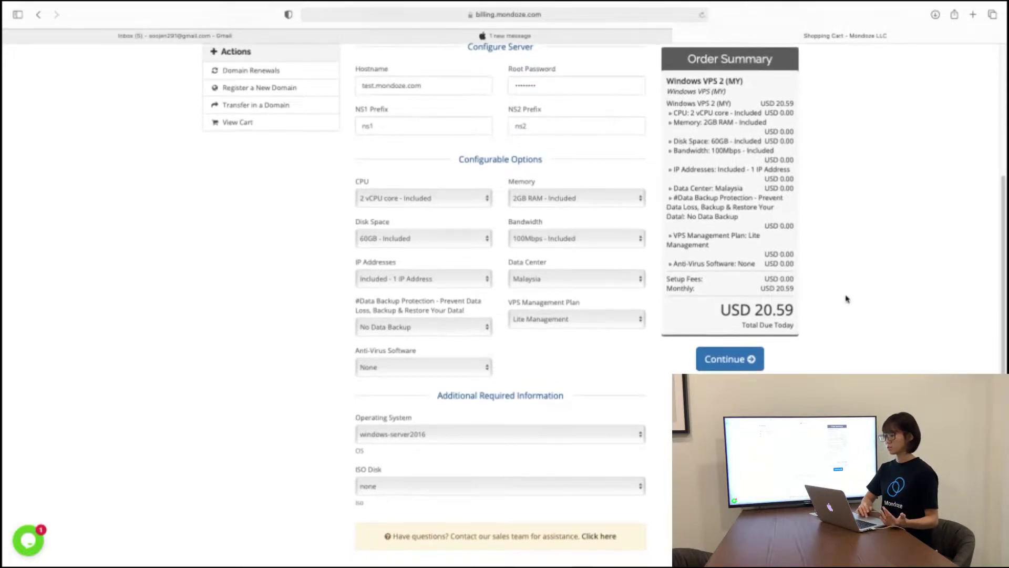
click(742, 362)
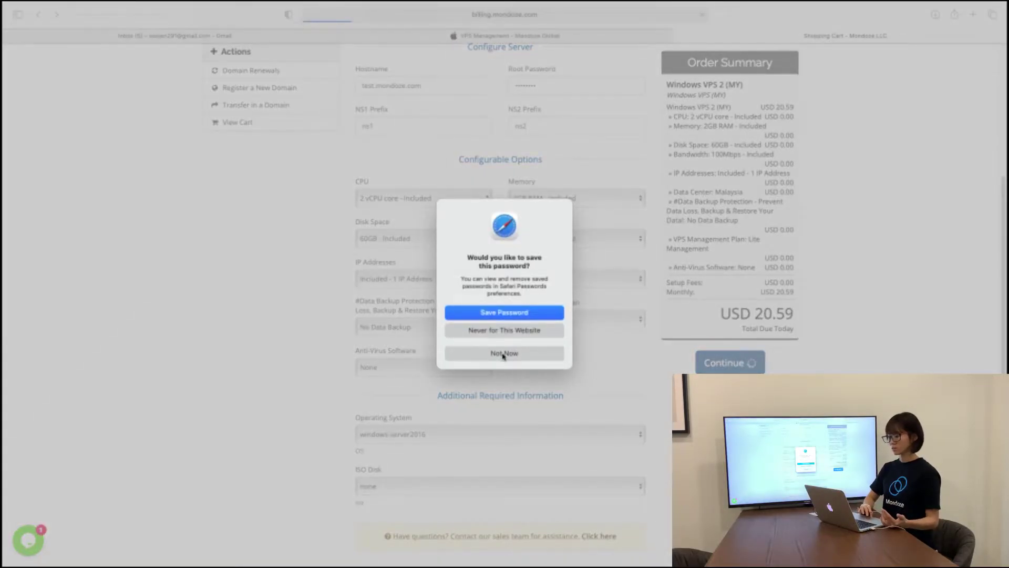
Step: Decline Safari's save-password prompt and proceed from the USD 20.59 cart review to checkout
click(503, 354)
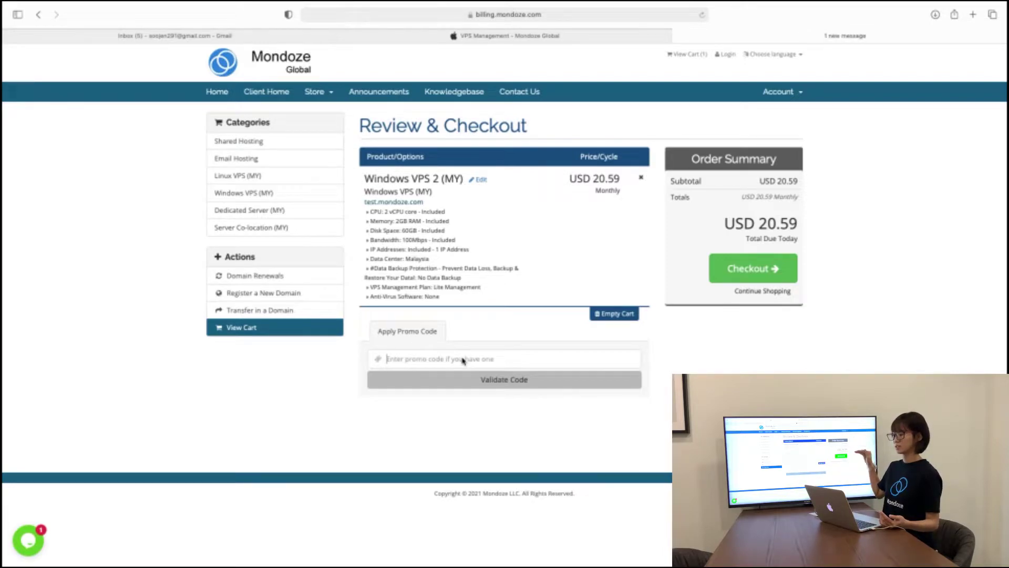
click(747, 276)
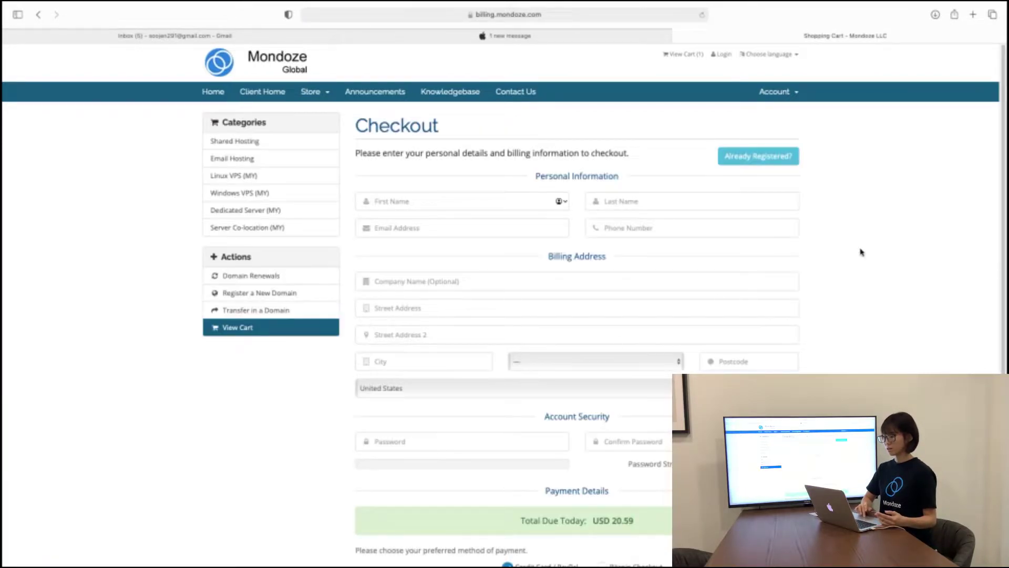
Step: Scroll through the checkout form down to Complete Order and back to the top
scroll(884, 273, down, 1)
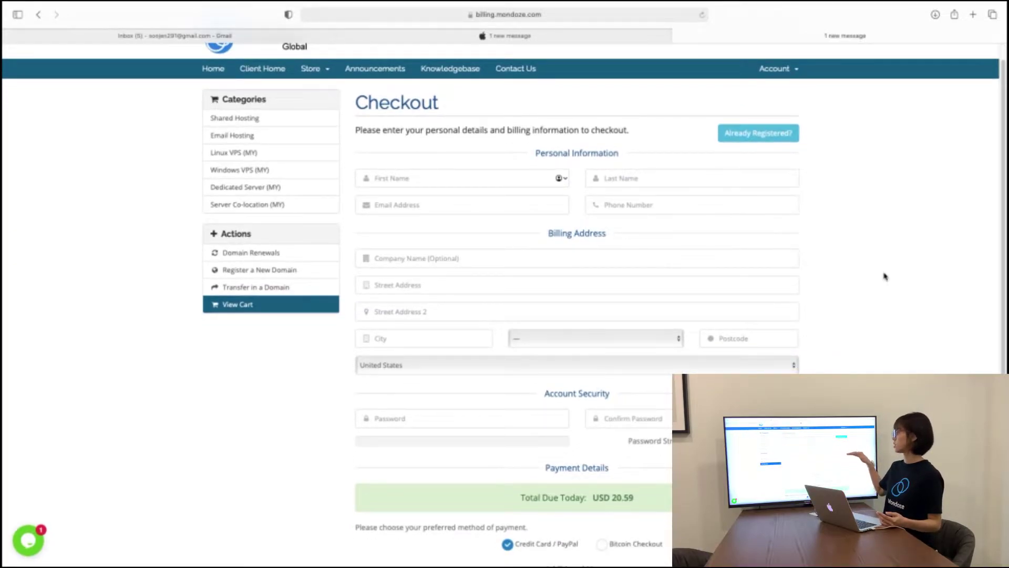
scroll(885, 276, down, 1)
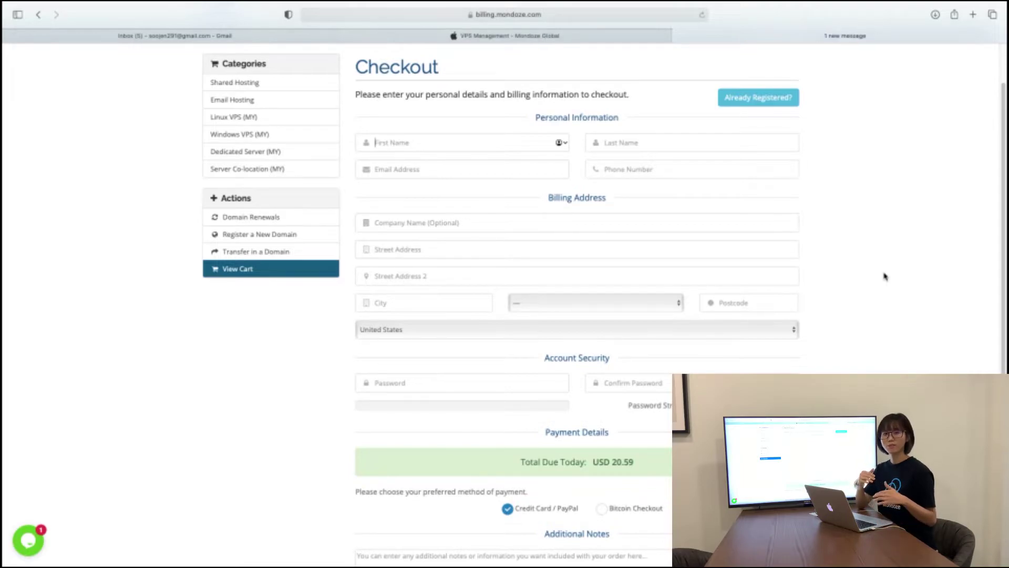
scroll(885, 276, up, 1)
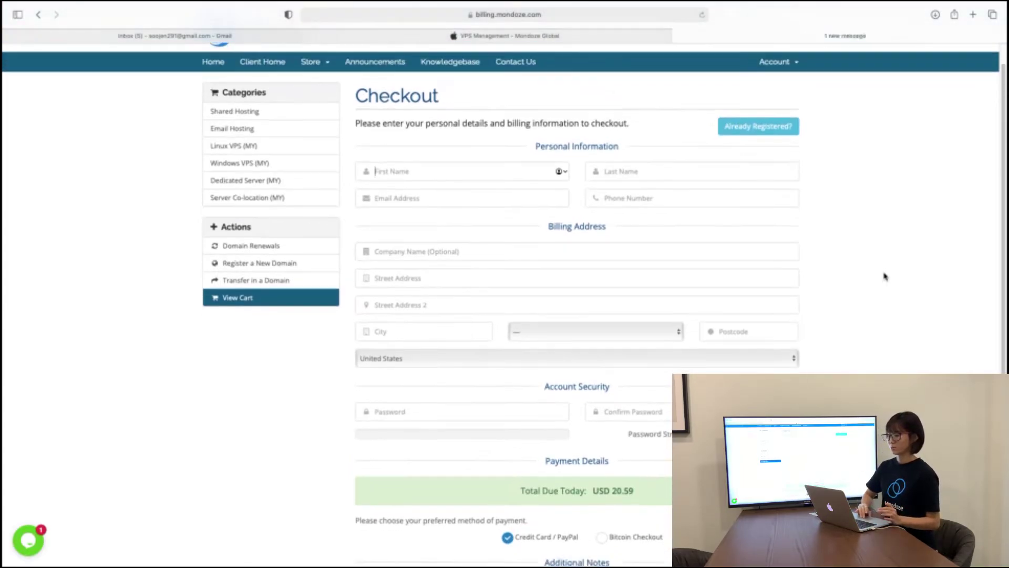
scroll(885, 276, down, 4)
scroll(886, 276, down, 1)
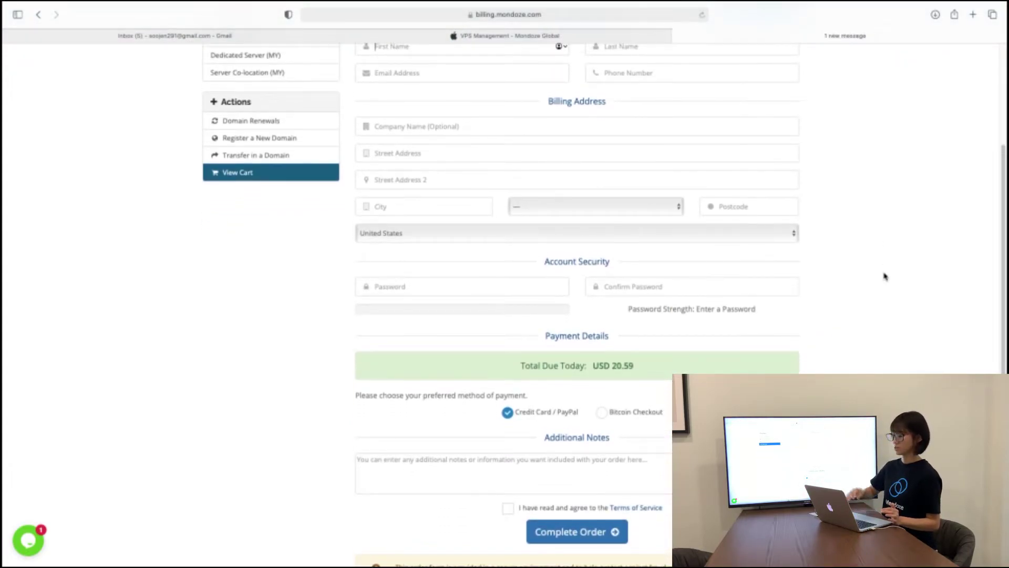
scroll(886, 276, down, 2)
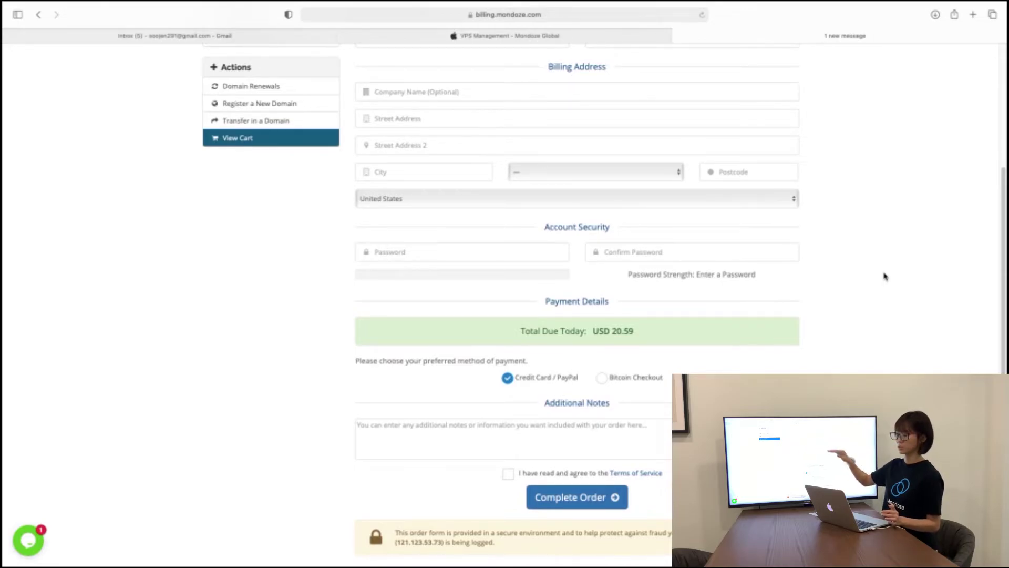
scroll(886, 276, up, 7)
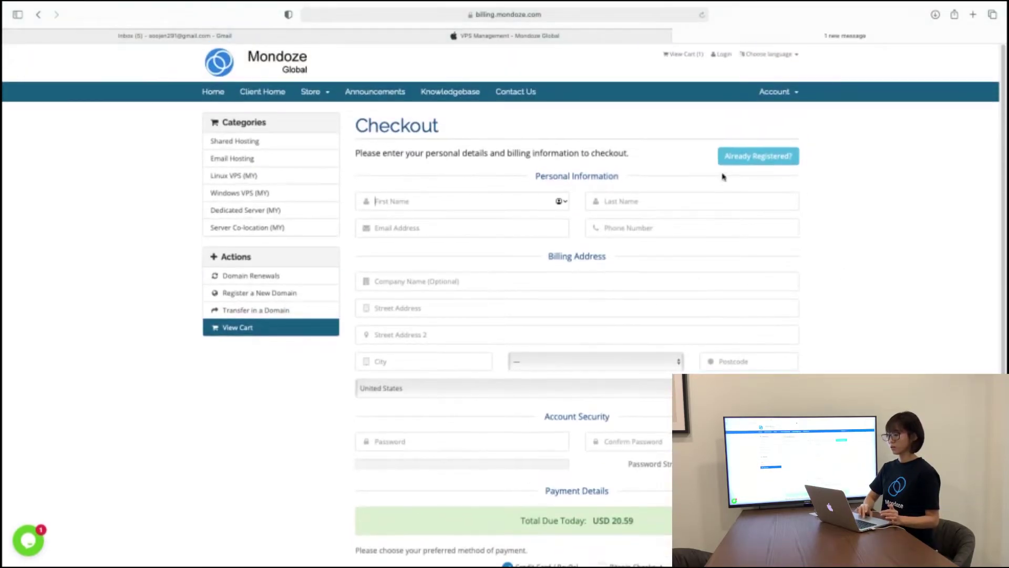
Step: Switch to Existing Customer Login and enter the account e-mail and password
click(755, 158)
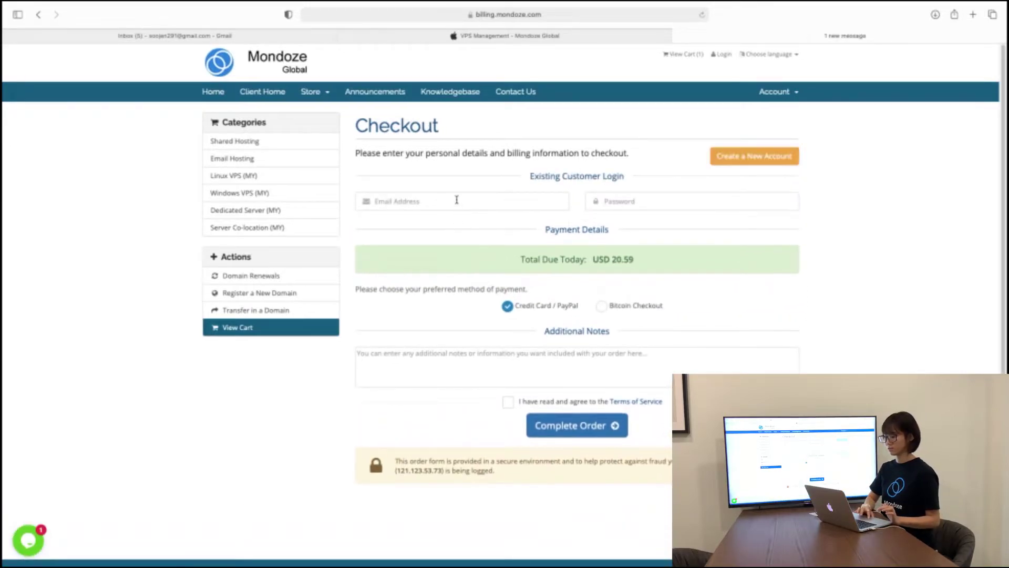
click(457, 200)
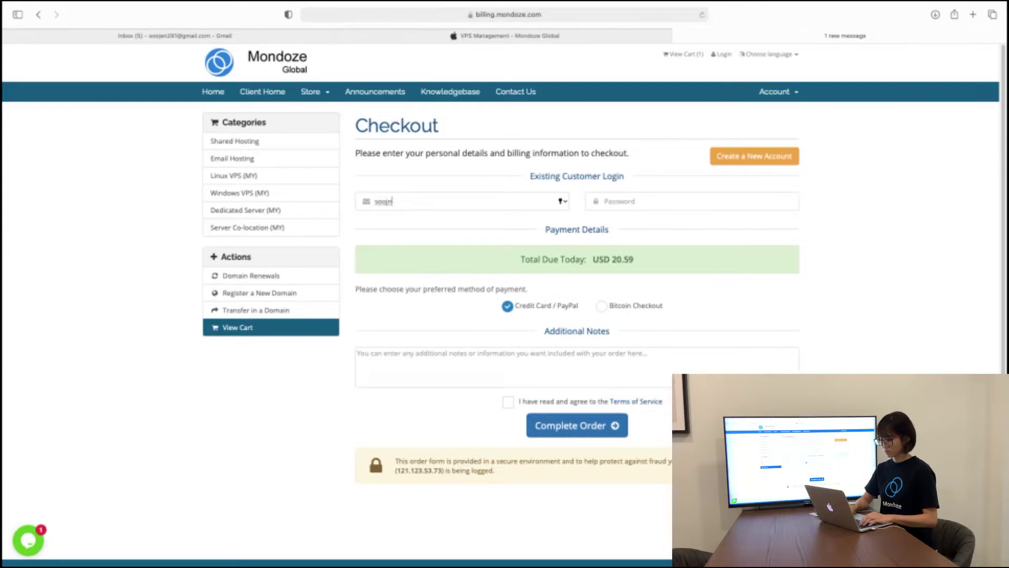
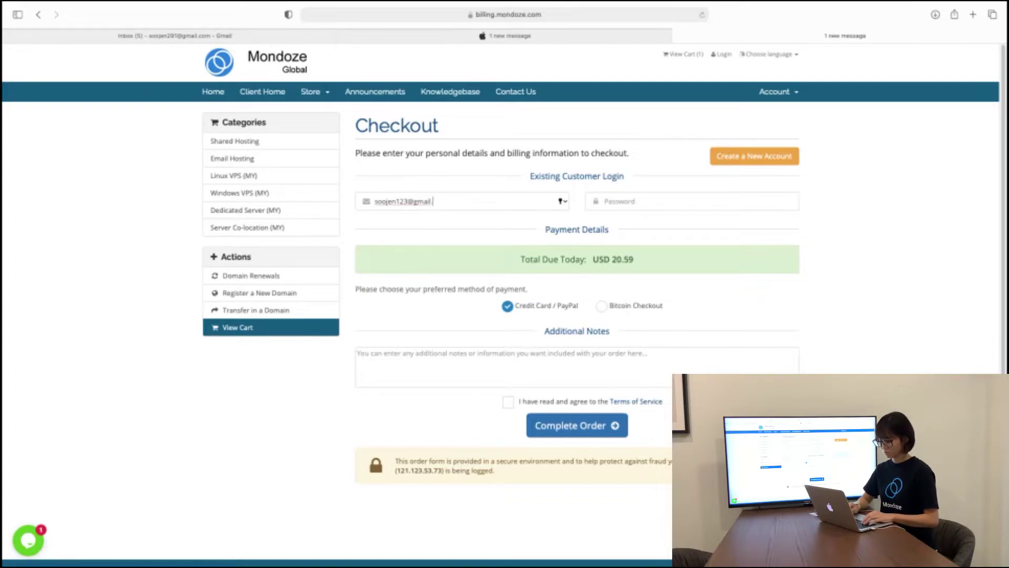
key(Tab)
text(•••••)
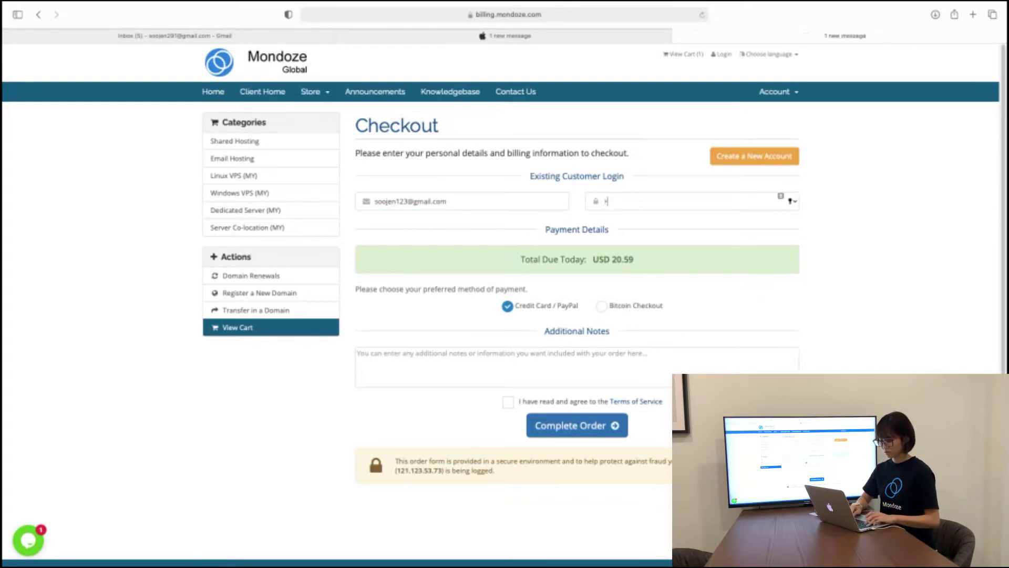
text(•)
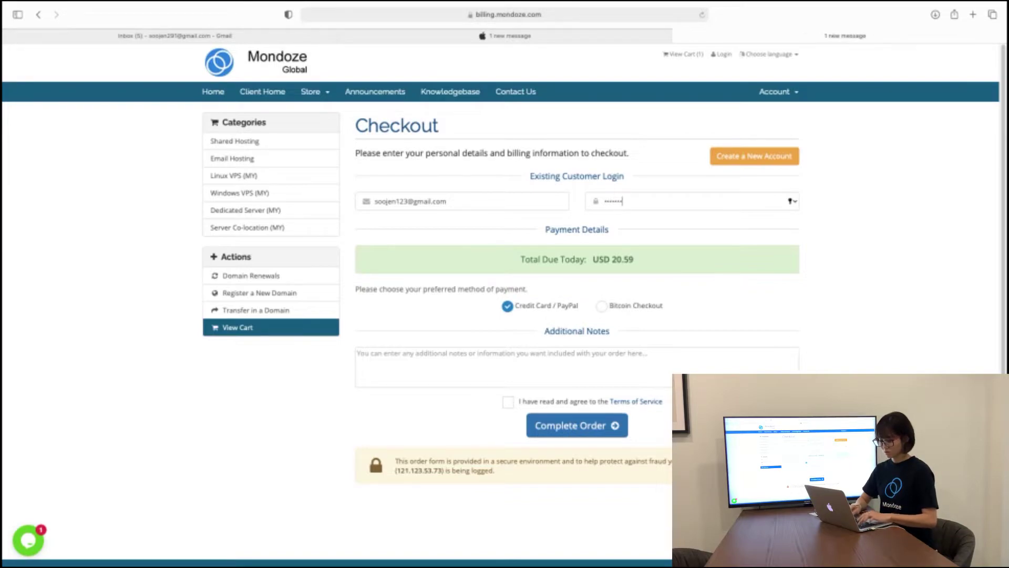
text(•••)
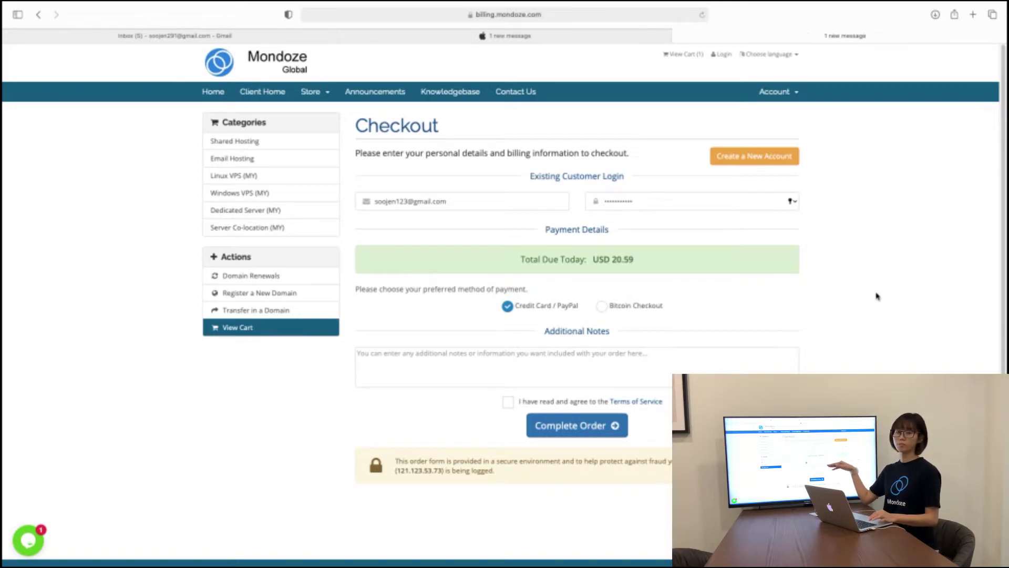
scroll(877, 294, down, 1)
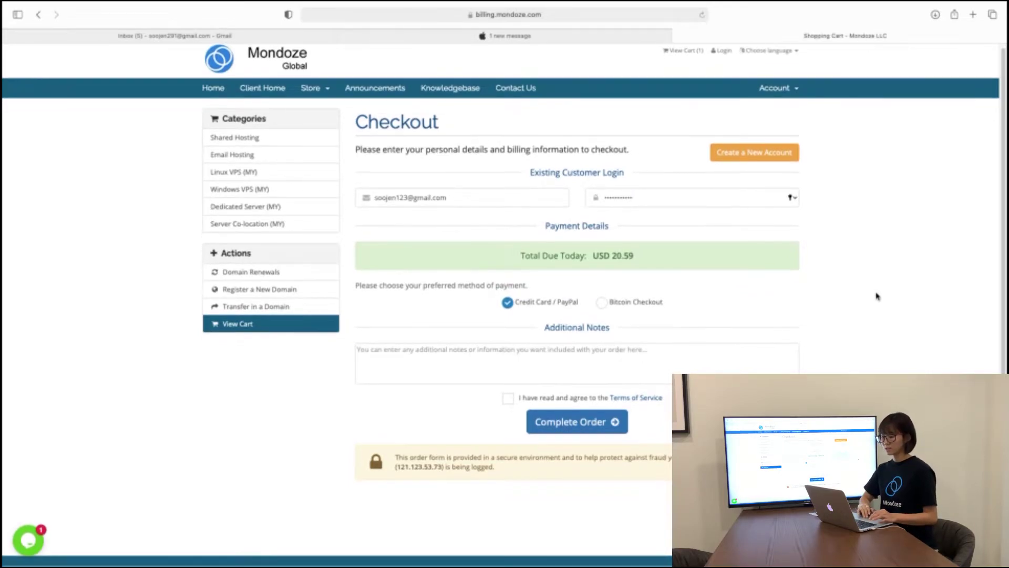
click(615, 370)
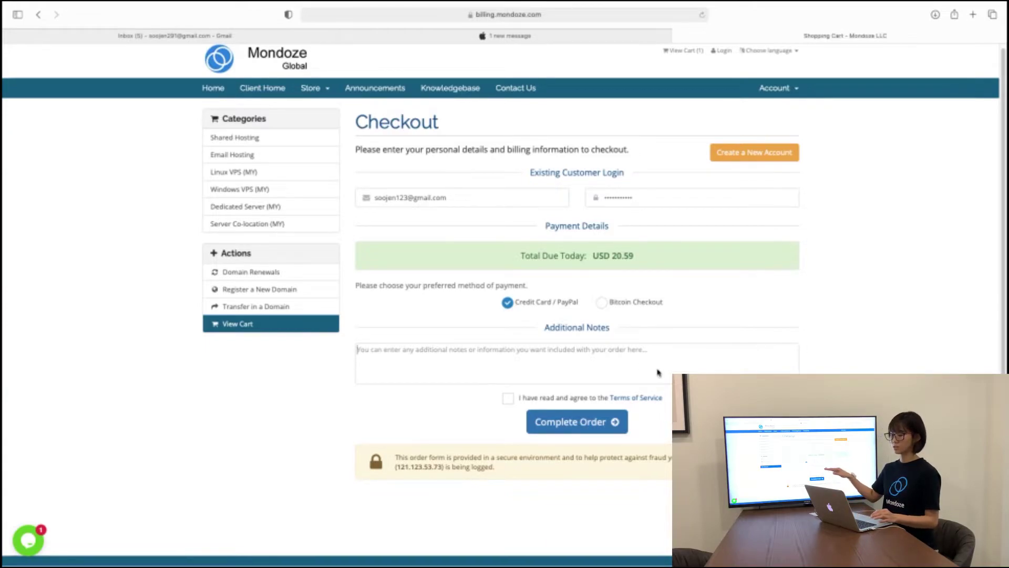
Step: Tick the Terms of Service agreement and read the terms opened in a new tab
scroll(657, 372, down, 2)
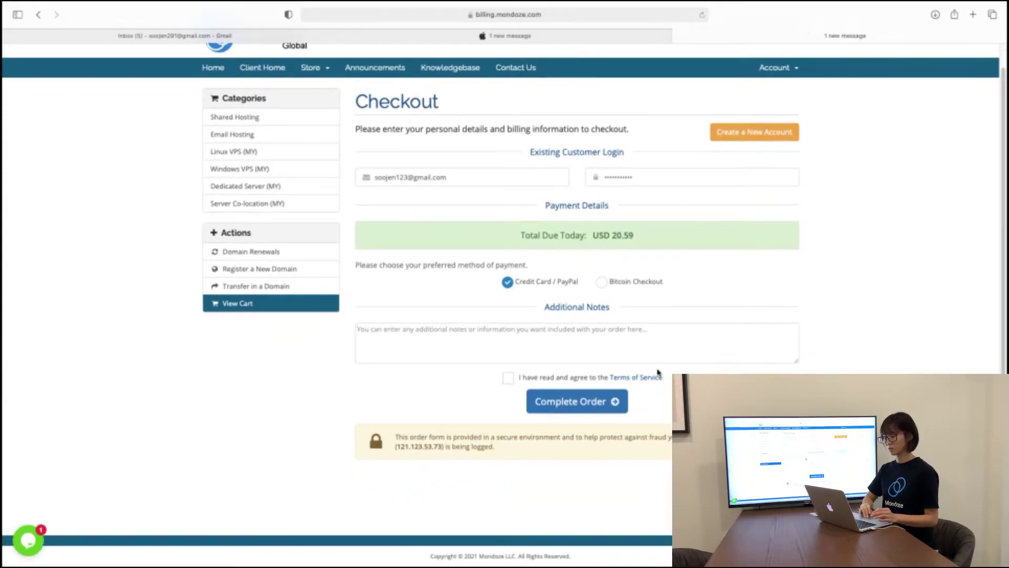
click(618, 402)
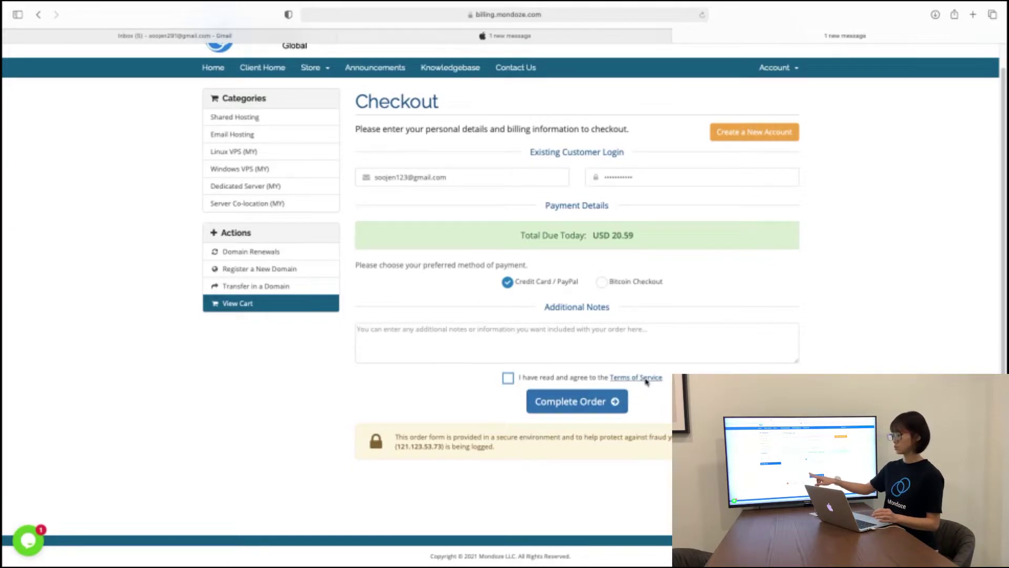
click(509, 379)
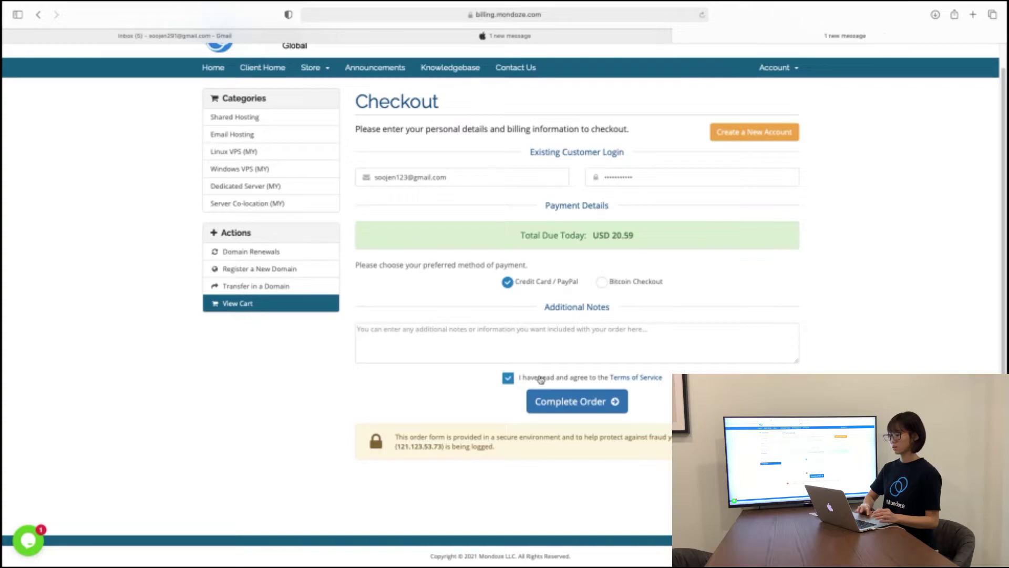
click(647, 378)
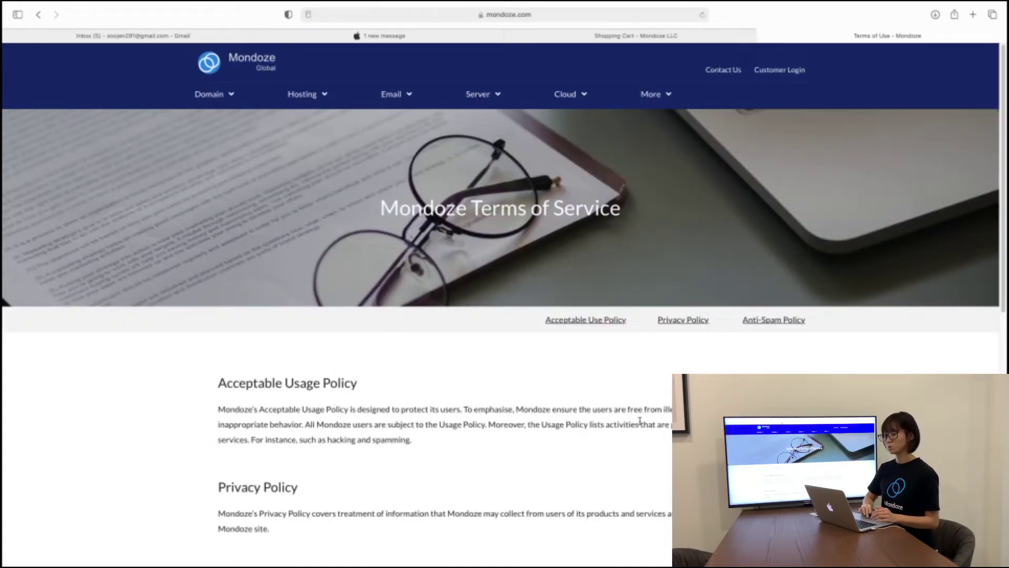
scroll(641, 417, down, 4)
scroll(640, 424, down, 3)
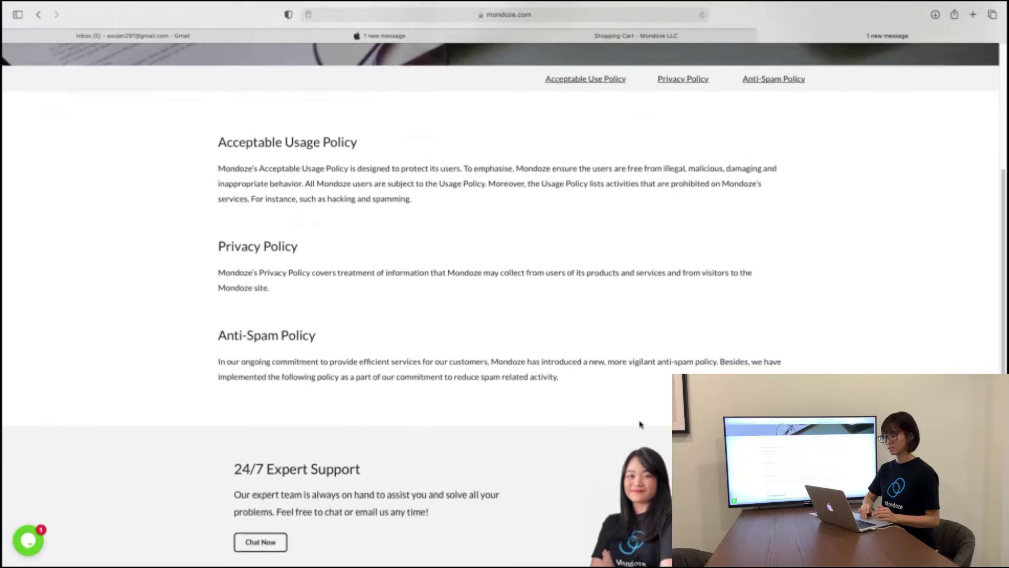
scroll(641, 424, up, 7)
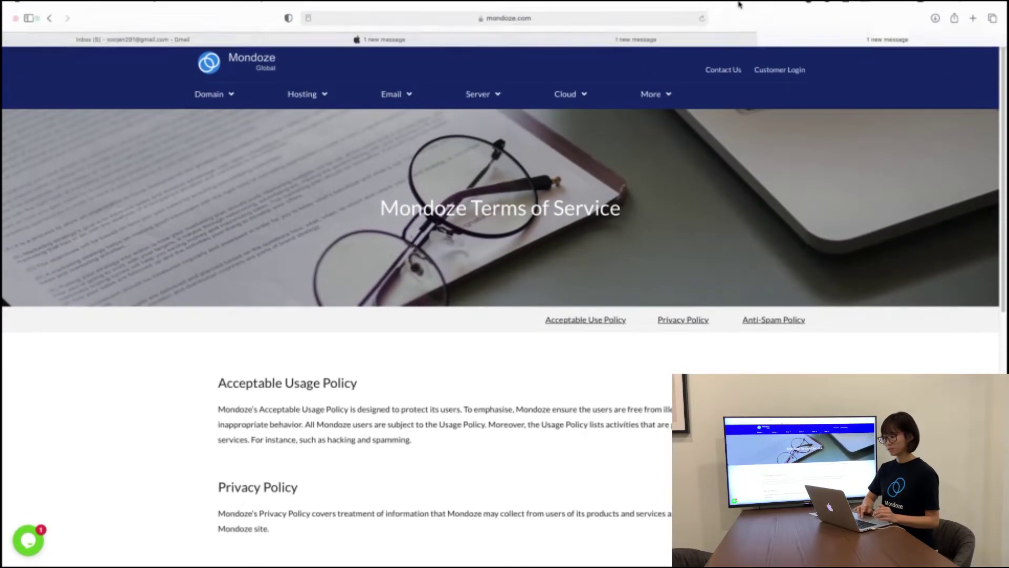
Step: Complete the $20.59 Mondoze order from checkout, decline saving the password, and switch to Gmail
click(628, 44)
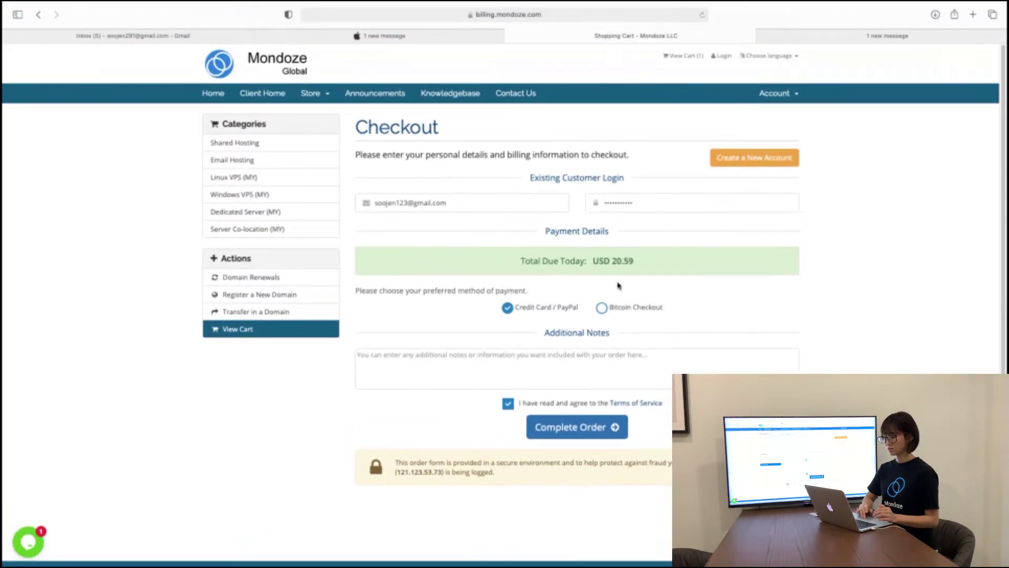
click(572, 431)
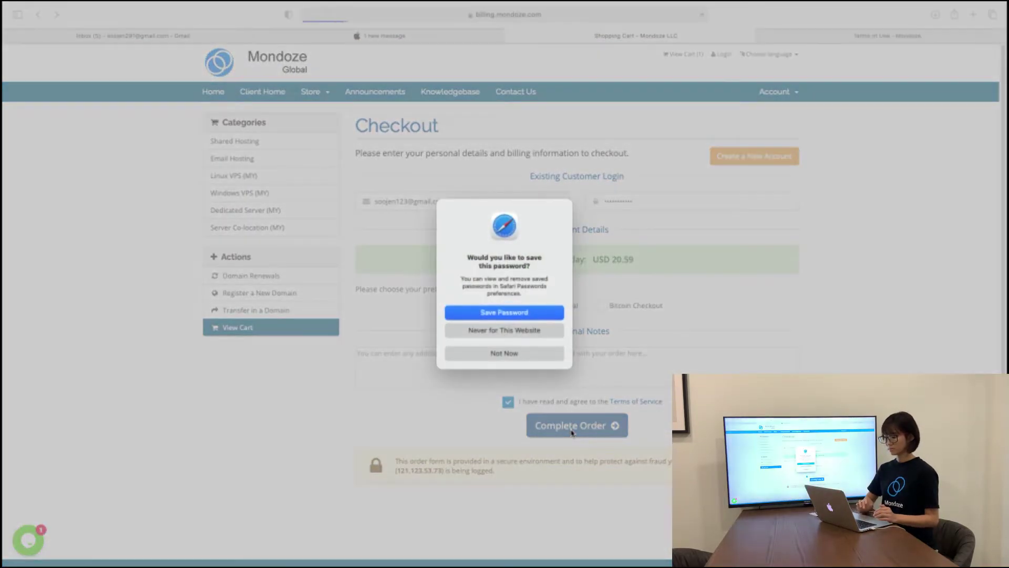
click(539, 351)
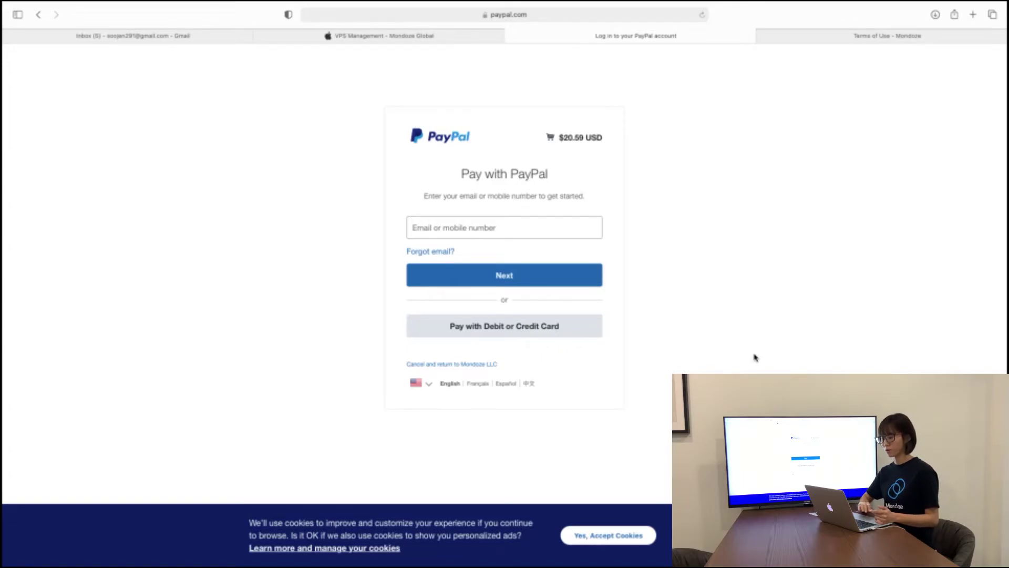
key(super+1)
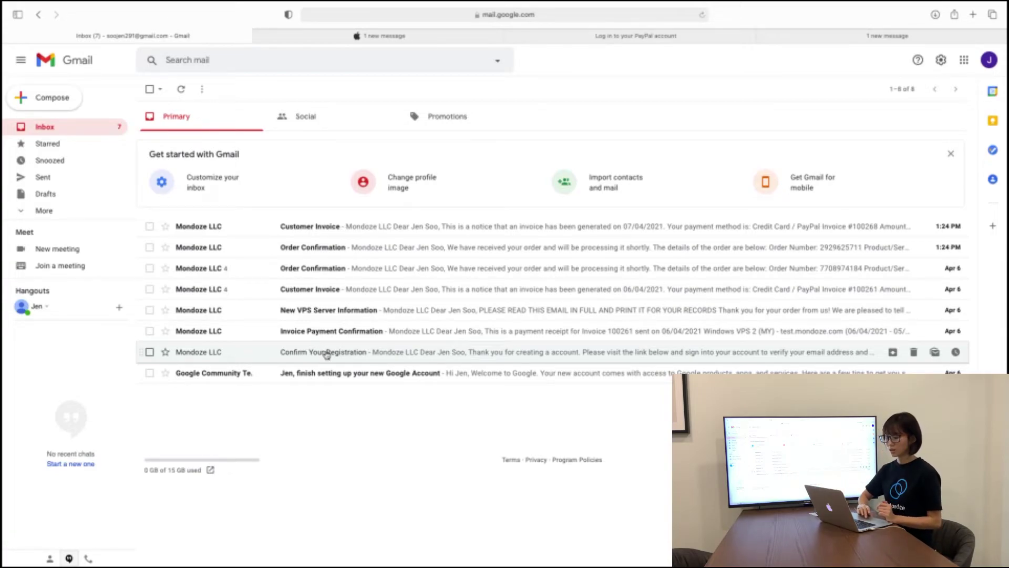
Step: Open Mondoze's Confirm Your Registration email and follow its verification link
click(324, 352)
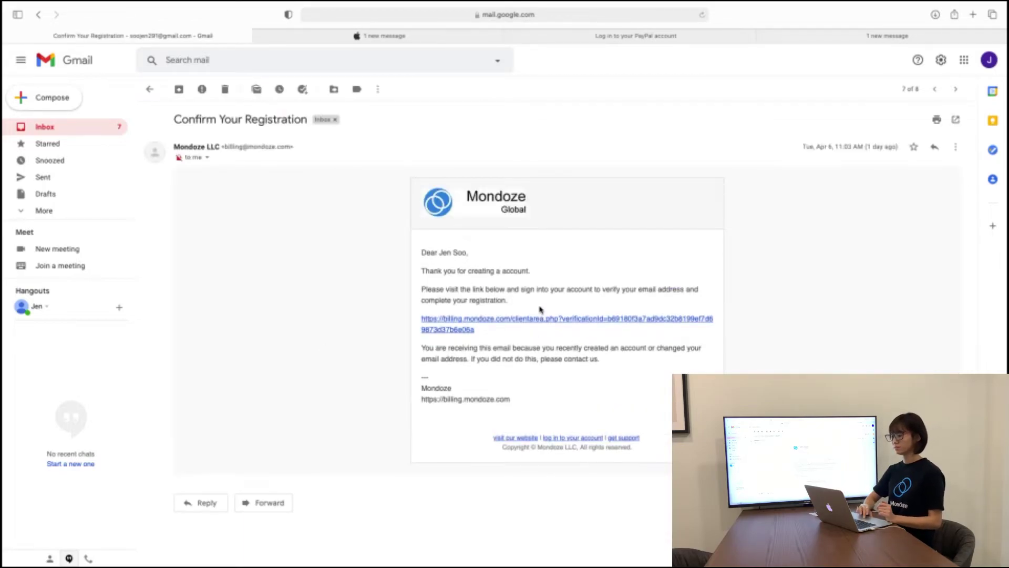
click(536, 321)
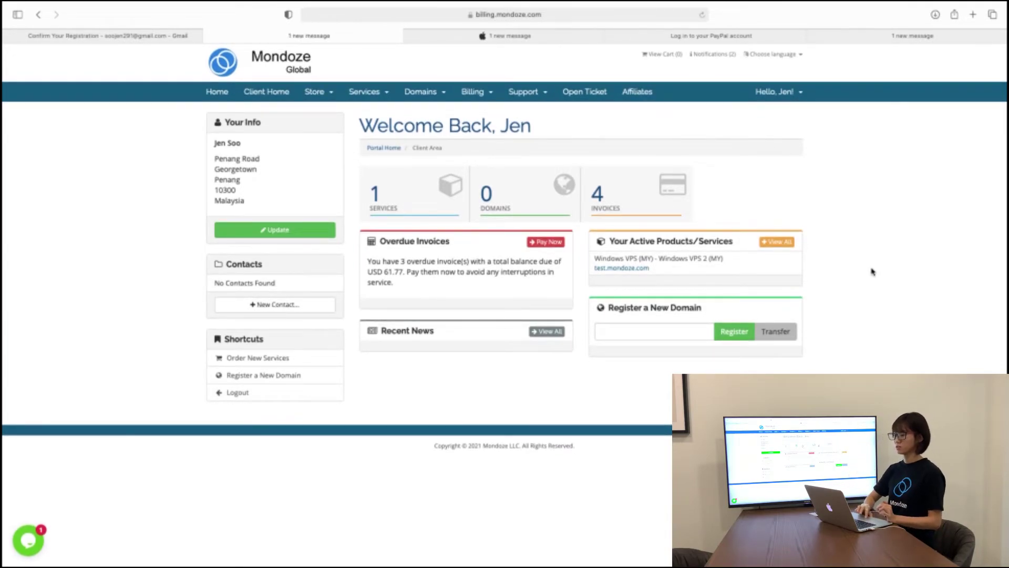
Step: View invoice 100261 from the Invoices list to confirm it's Paid, then return to My Invoices
click(656, 195)
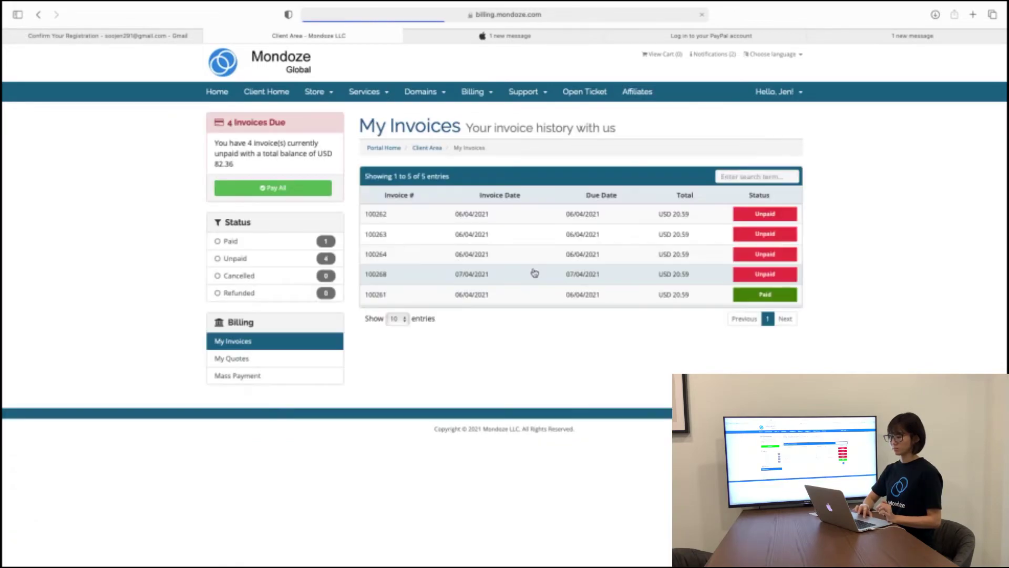
click(378, 302)
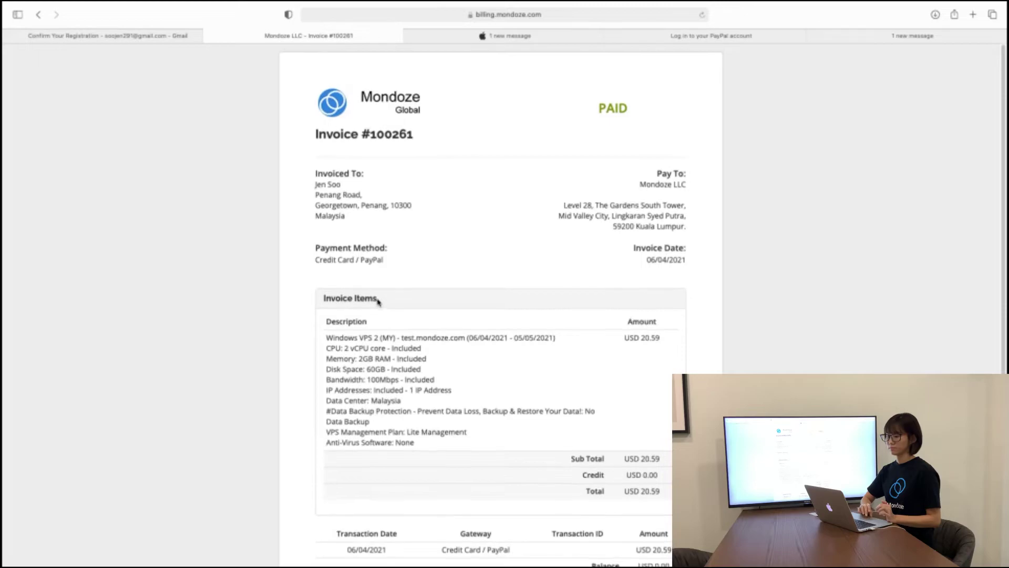
scroll(379, 302, down, 1)
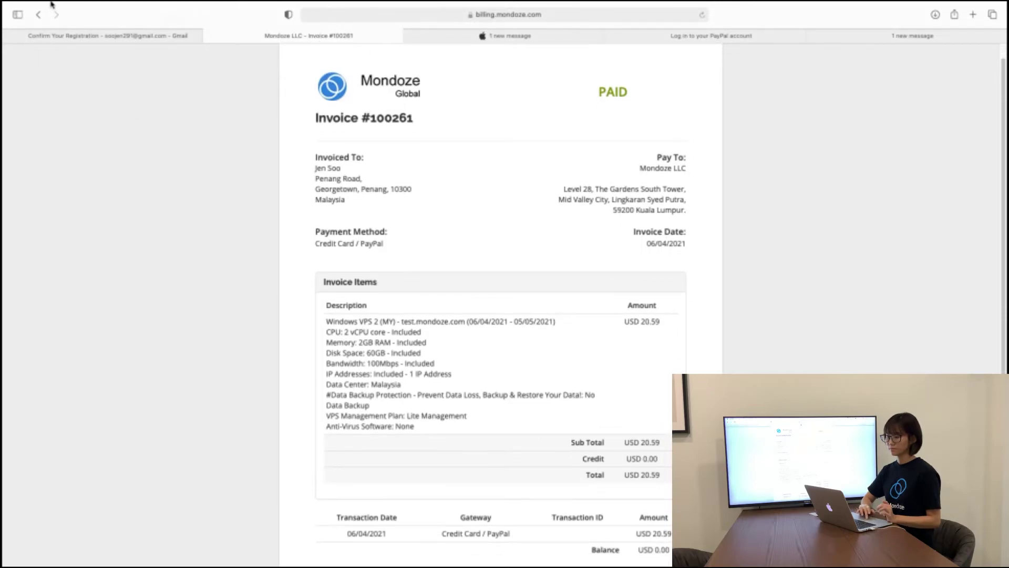
mouse_move(51, 4)
click(80, 27)
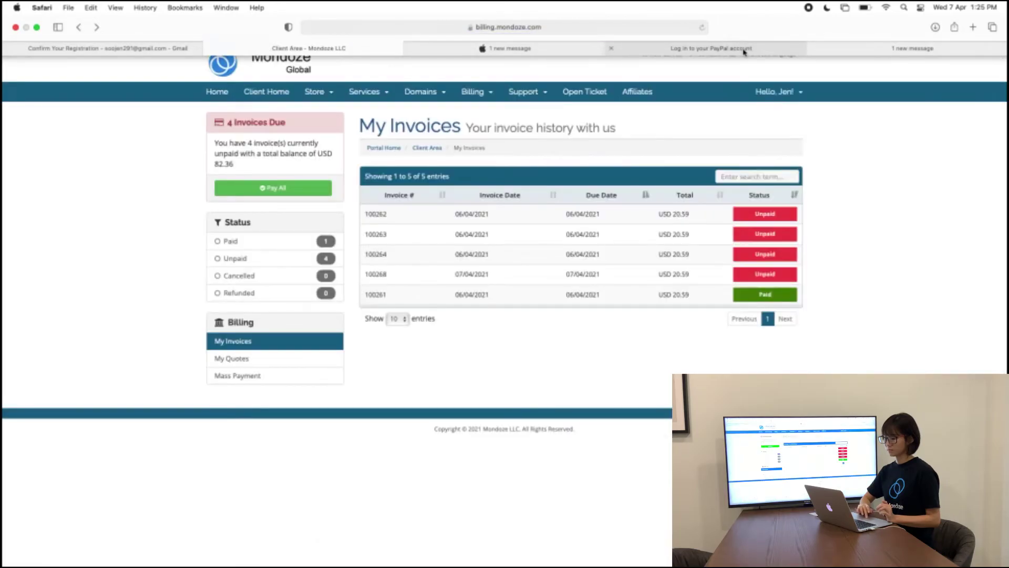
Step: Go to Services > My Services and open the active Windows VPS 2 (MY) product
click(372, 98)
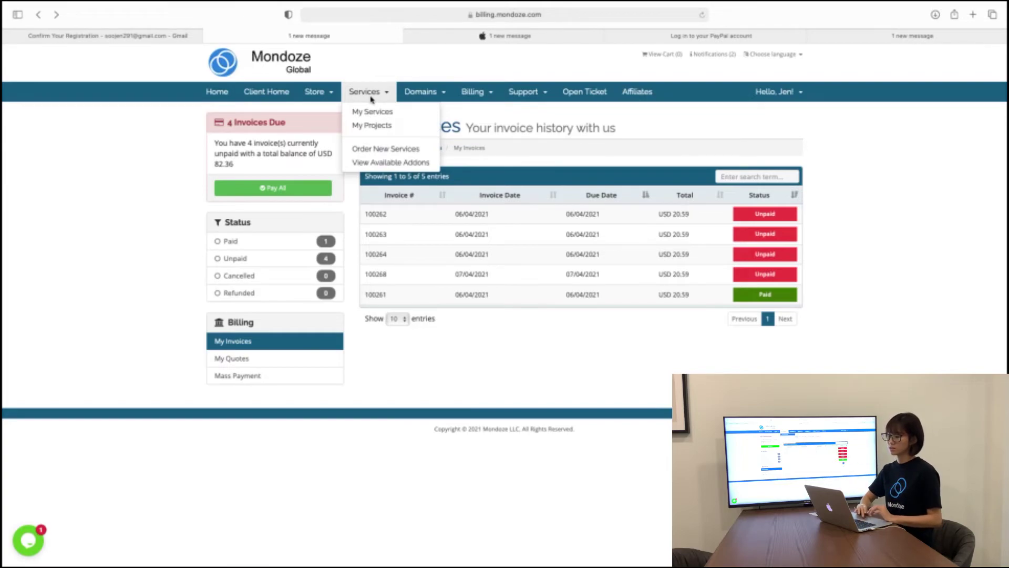
click(375, 120)
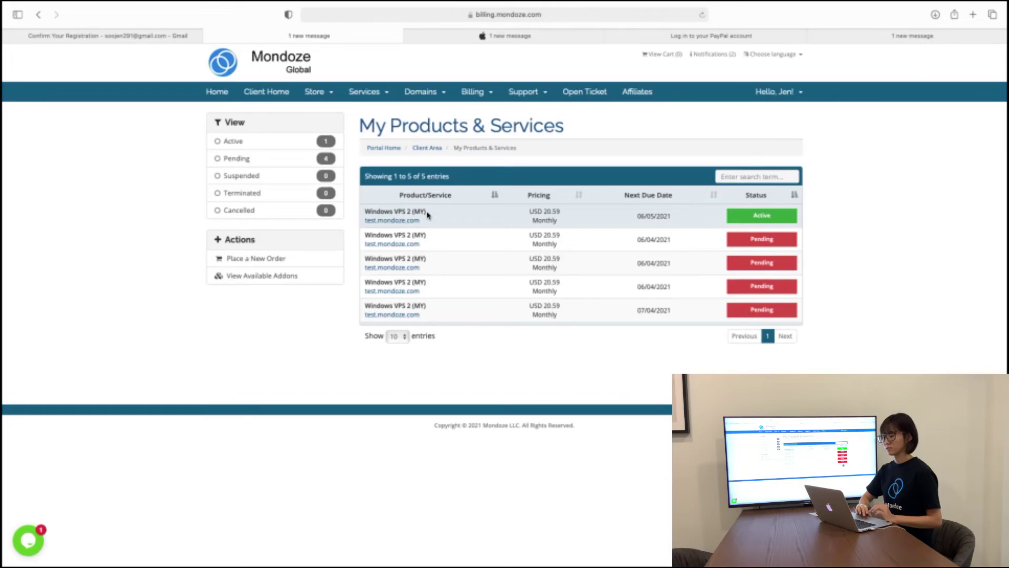
click(419, 213)
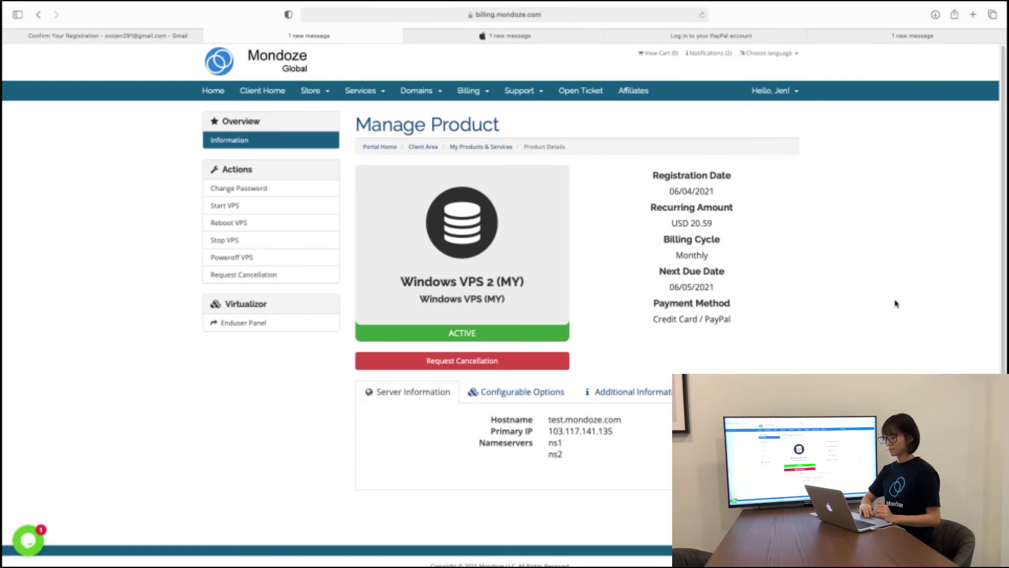
Step: Scroll the Windows VPS 2 (MY) page to show hostname test.mondoze.com, IP 103.117.141.135 and Online status
scroll(896, 303, down, 1)
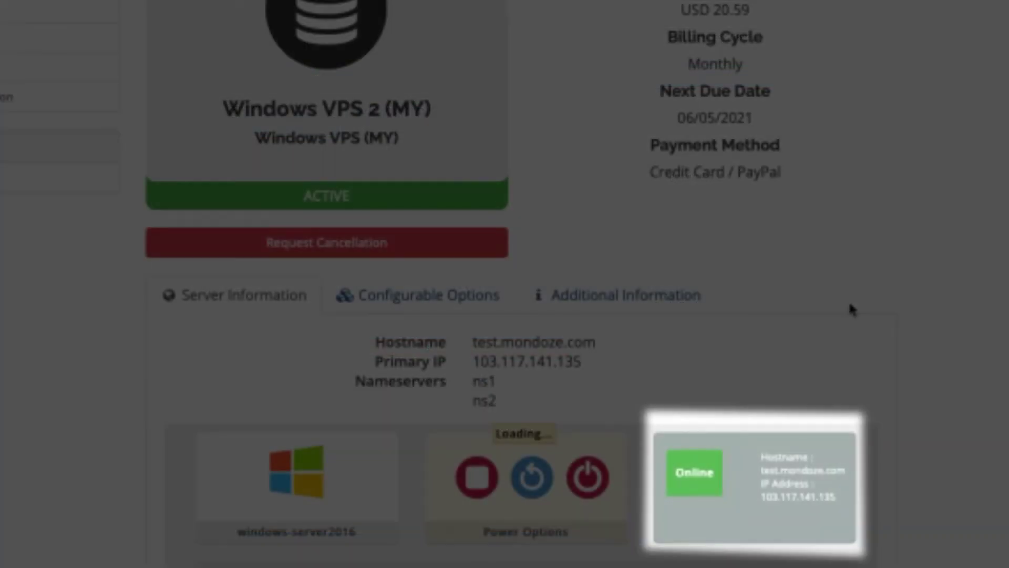